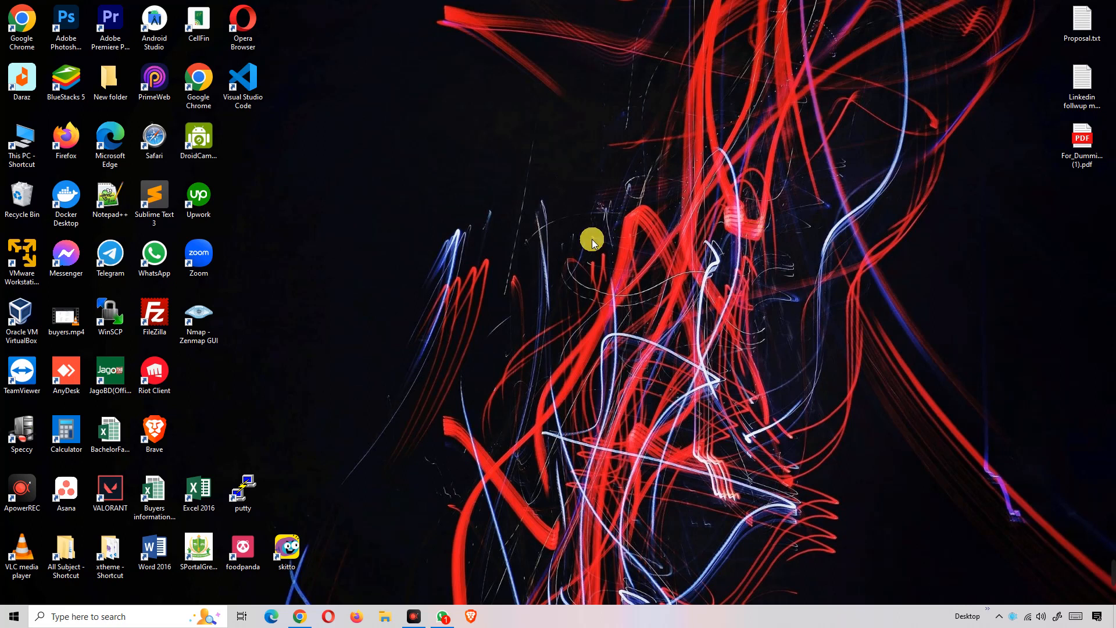
- Launch Oracle VM VirtualBox from its desktop shortcut
click(24, 323)
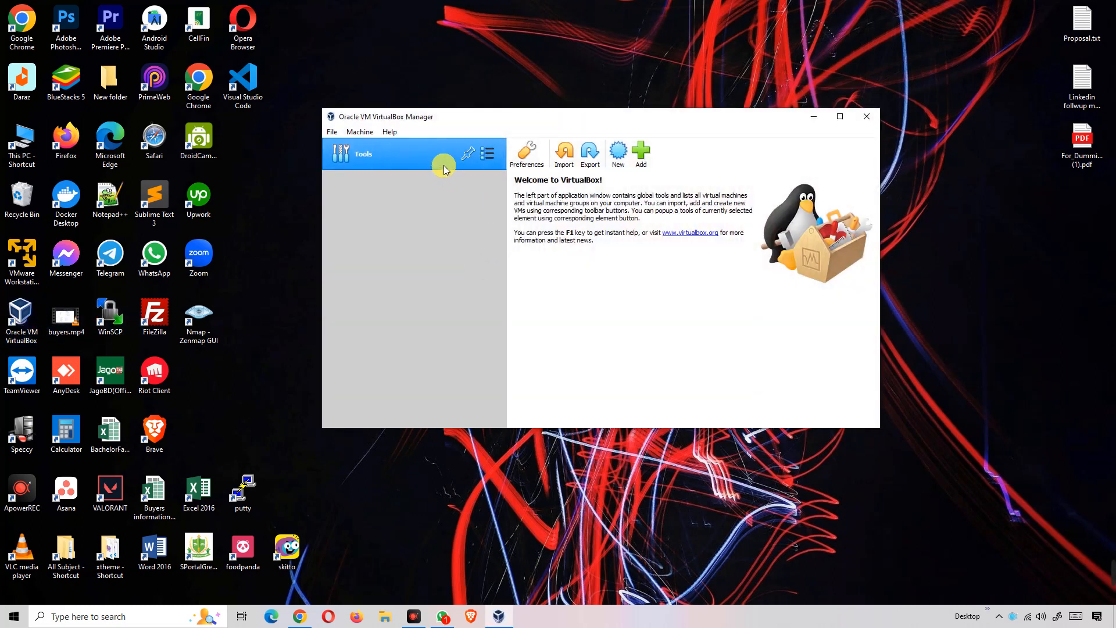
- Create a new VM named 'Ubuntu' (Linux, Ubuntu 64-bit) and advance to memory sizing
click(618, 152)
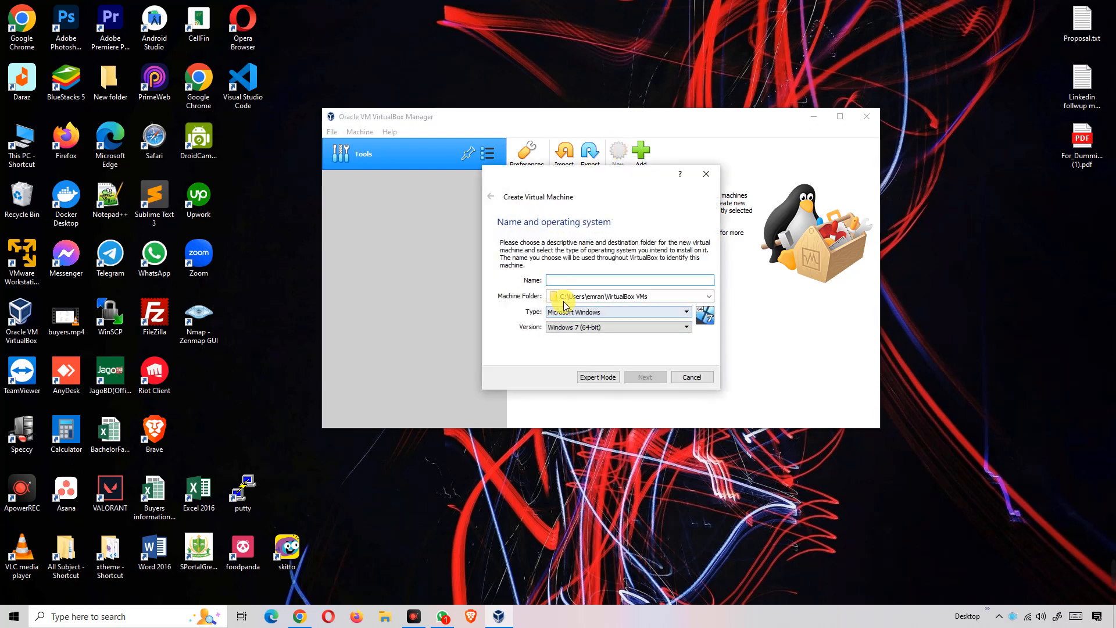
click(576, 284)
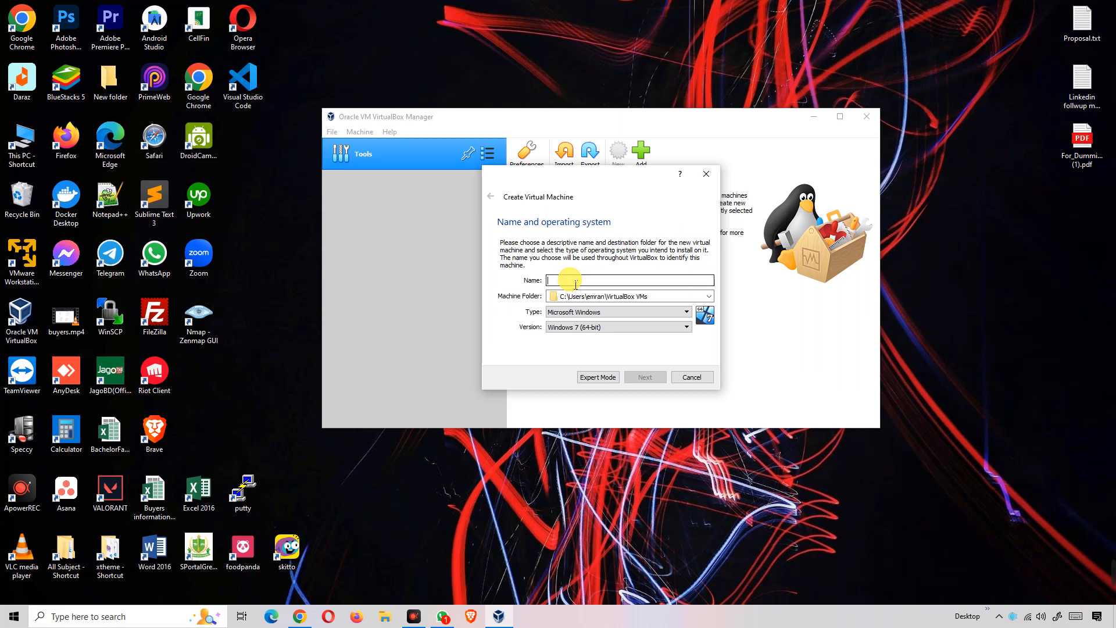
text(Ub)
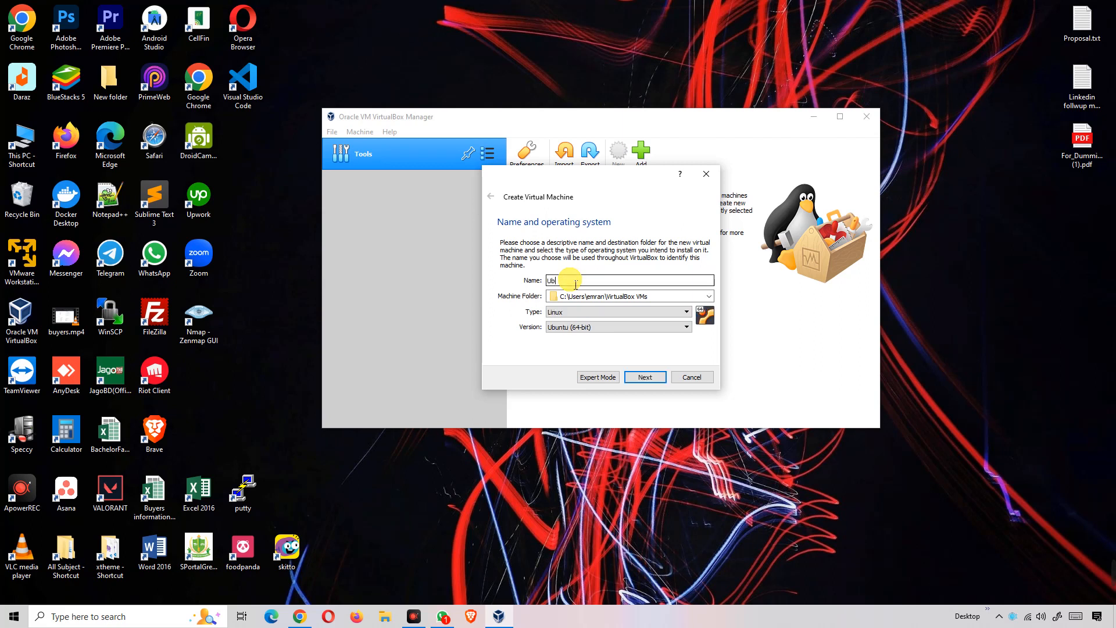
text(untu)
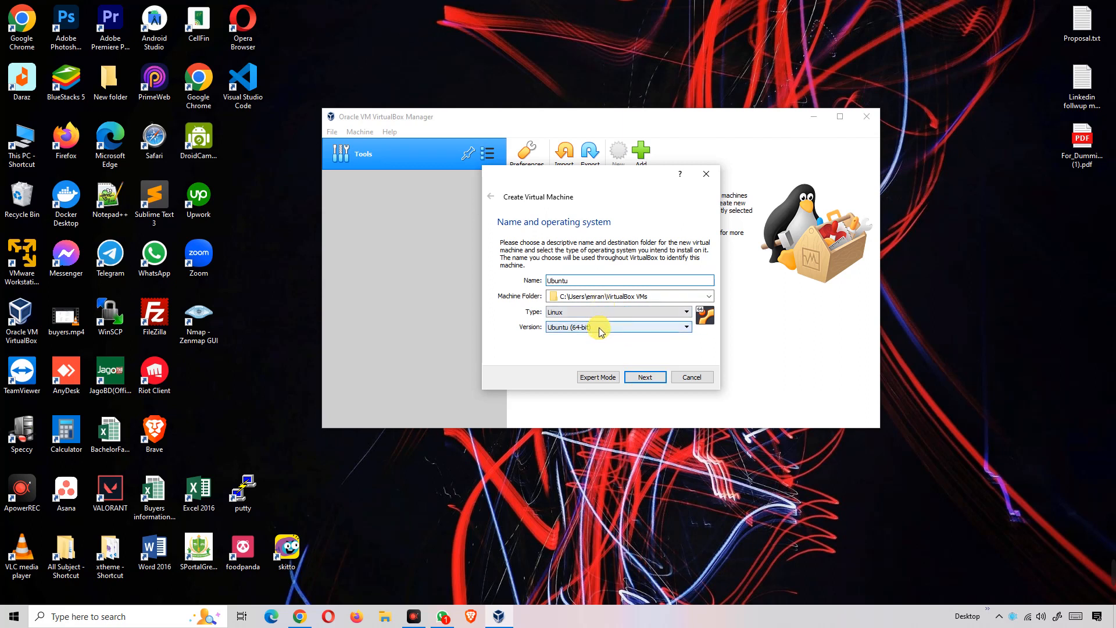
click(643, 380)
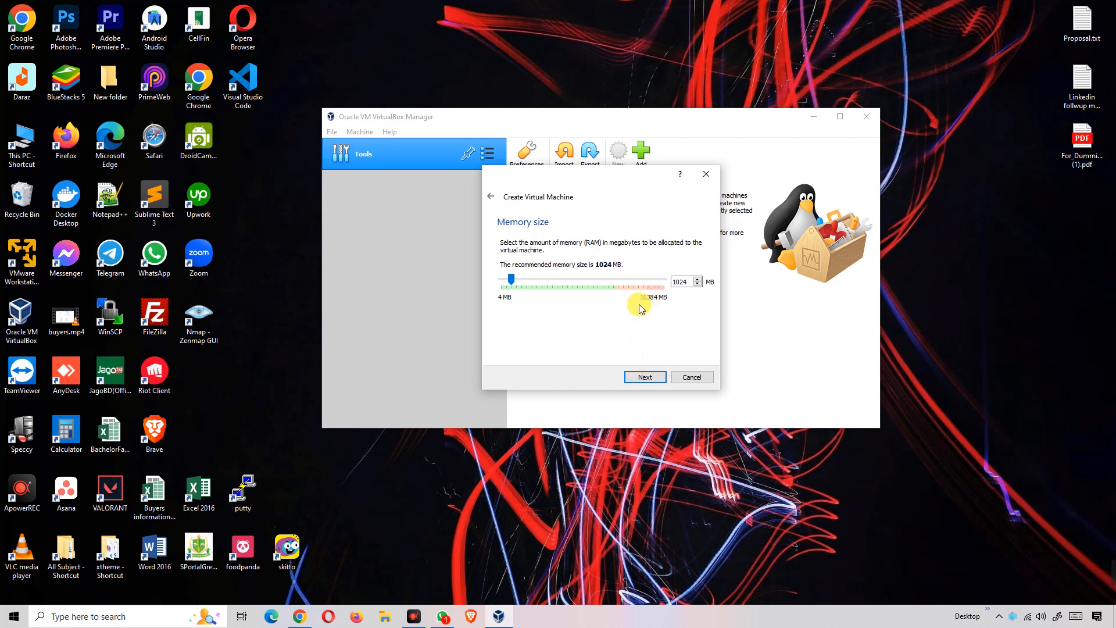
- Drag the memory slider up to 4096 MB and move on to the hard disk page
drag(512, 278, 522, 279)
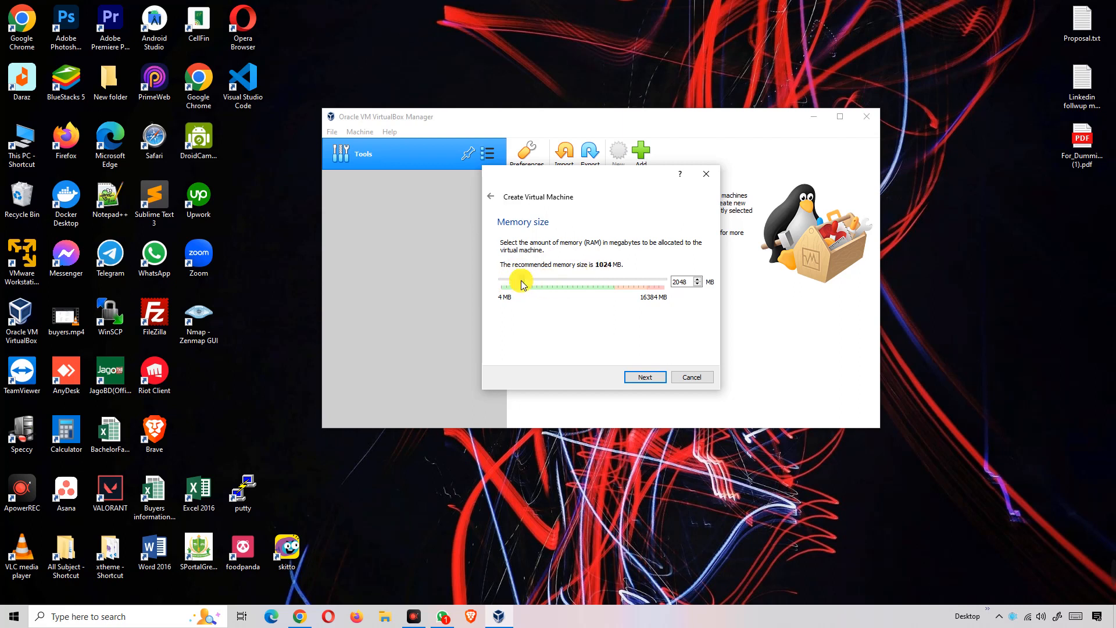
drag(522, 281, 539, 282)
drag(543, 280, 542, 280)
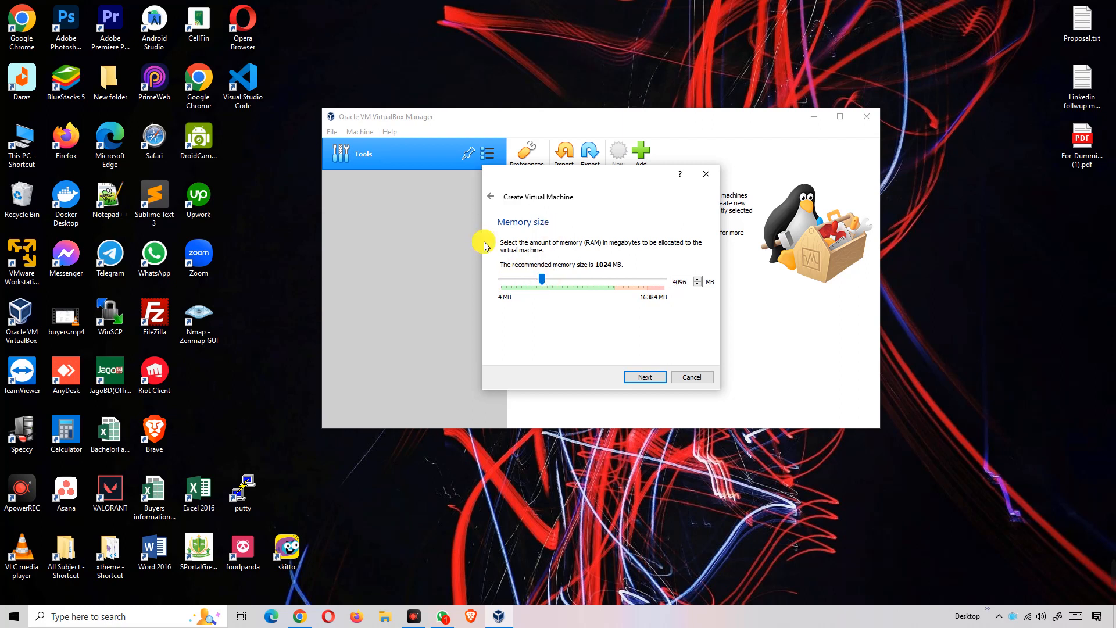
click(647, 379)
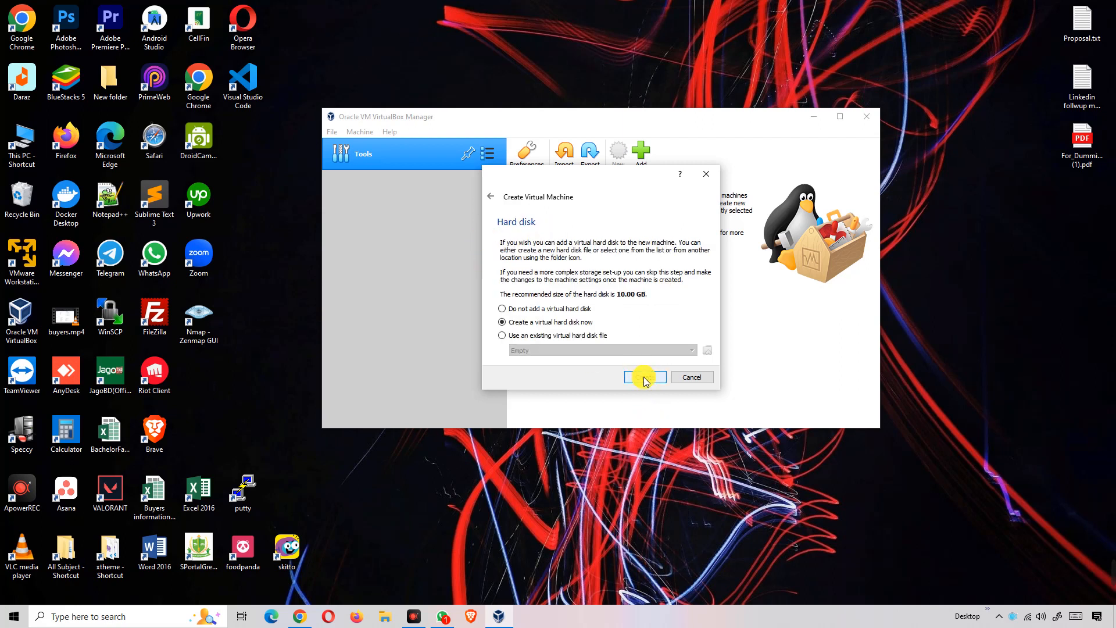
- Create a dynamically allocated VDI hard disk sized 100.70 GB to finish the machine
click(645, 378)
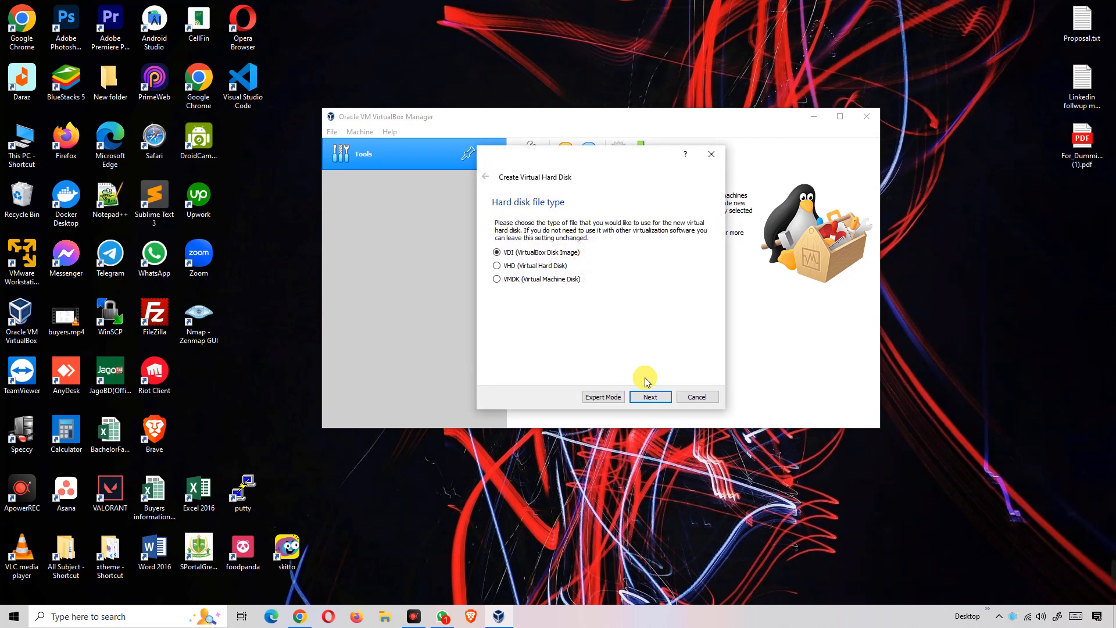
click(650, 396)
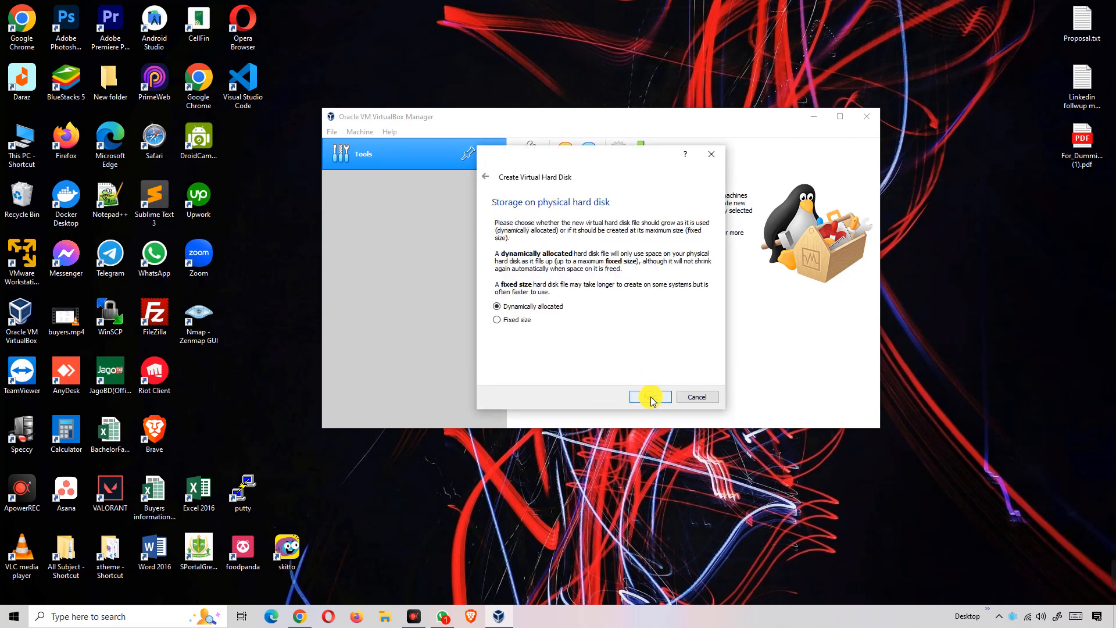
click(652, 398)
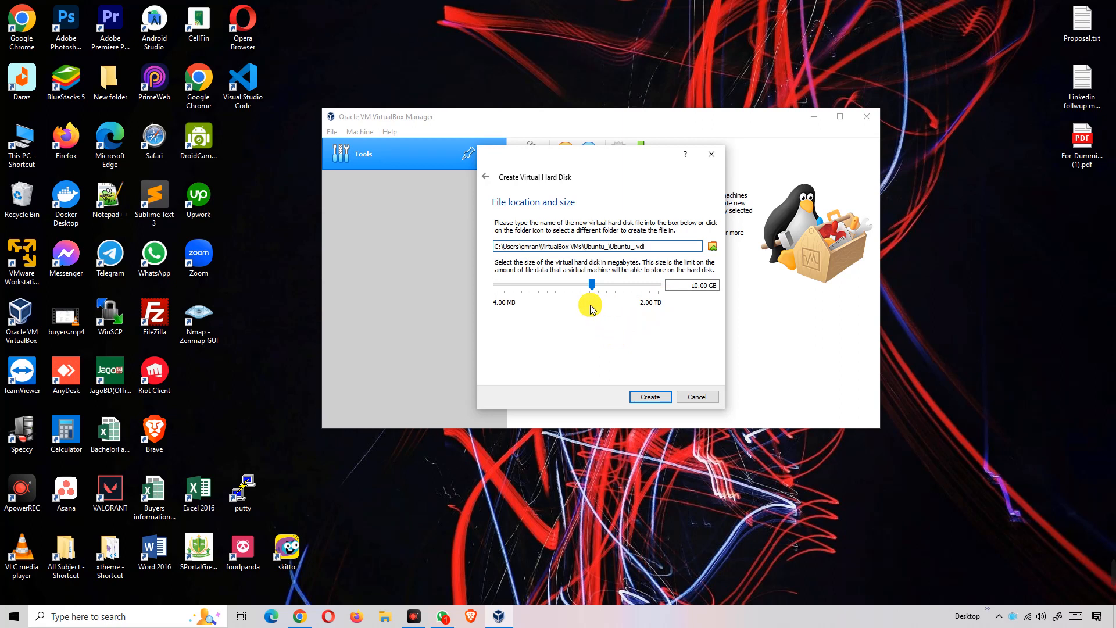
double_click(695, 285)
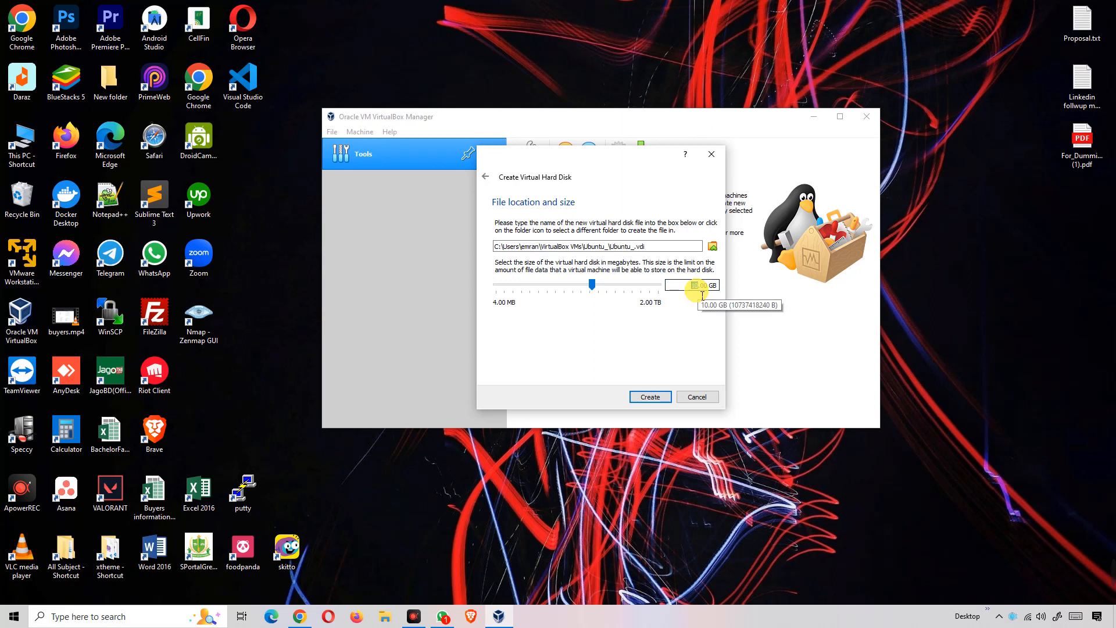
click(592, 285)
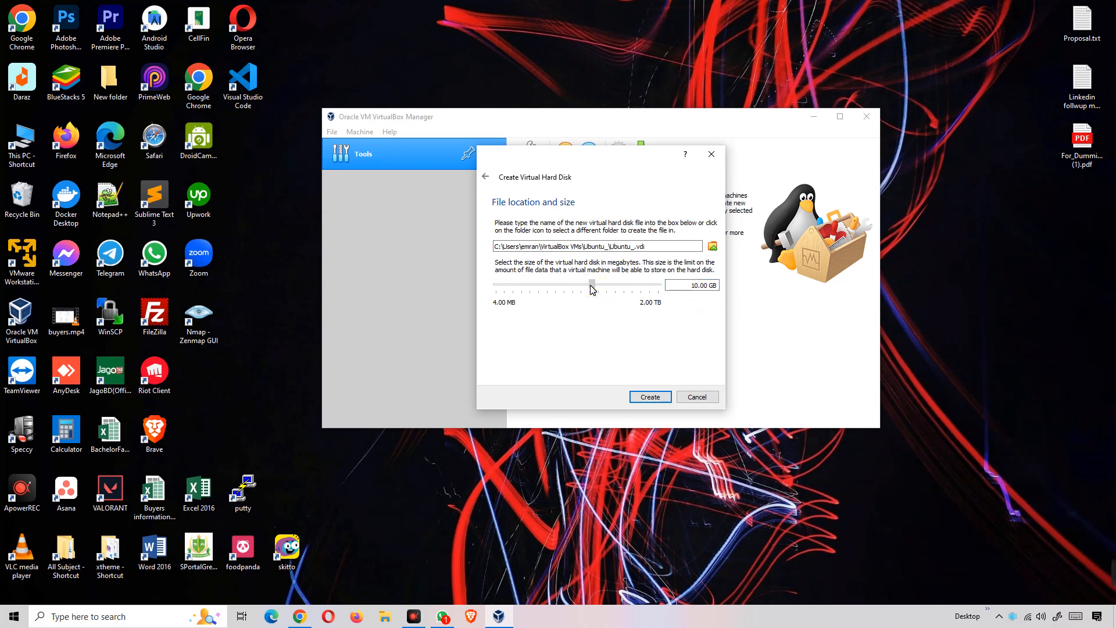
drag(593, 289, 621, 292)
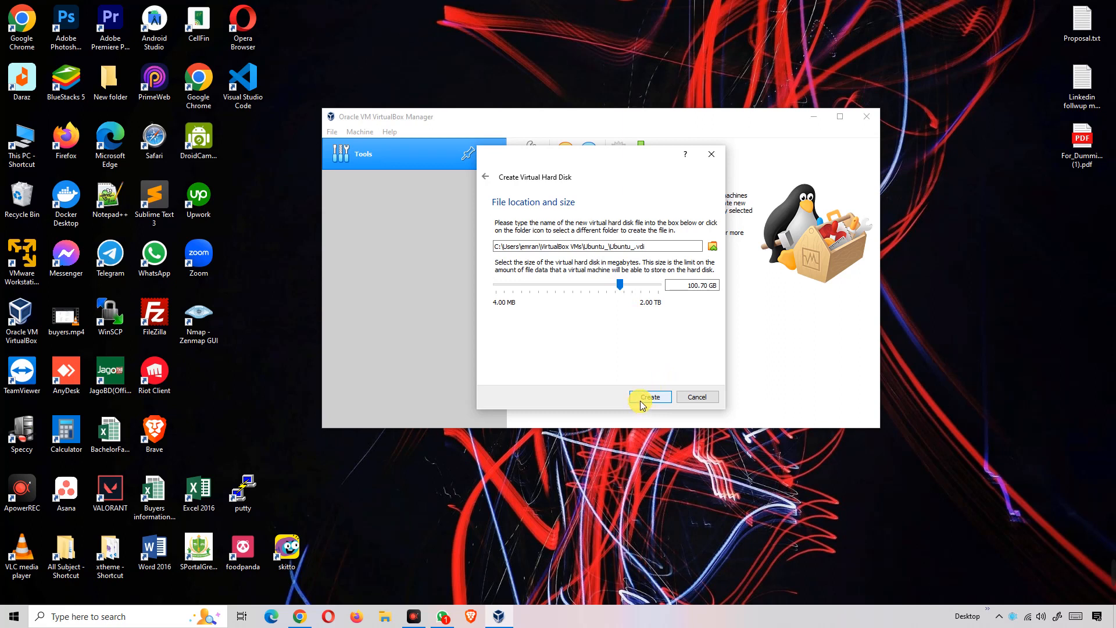
click(643, 400)
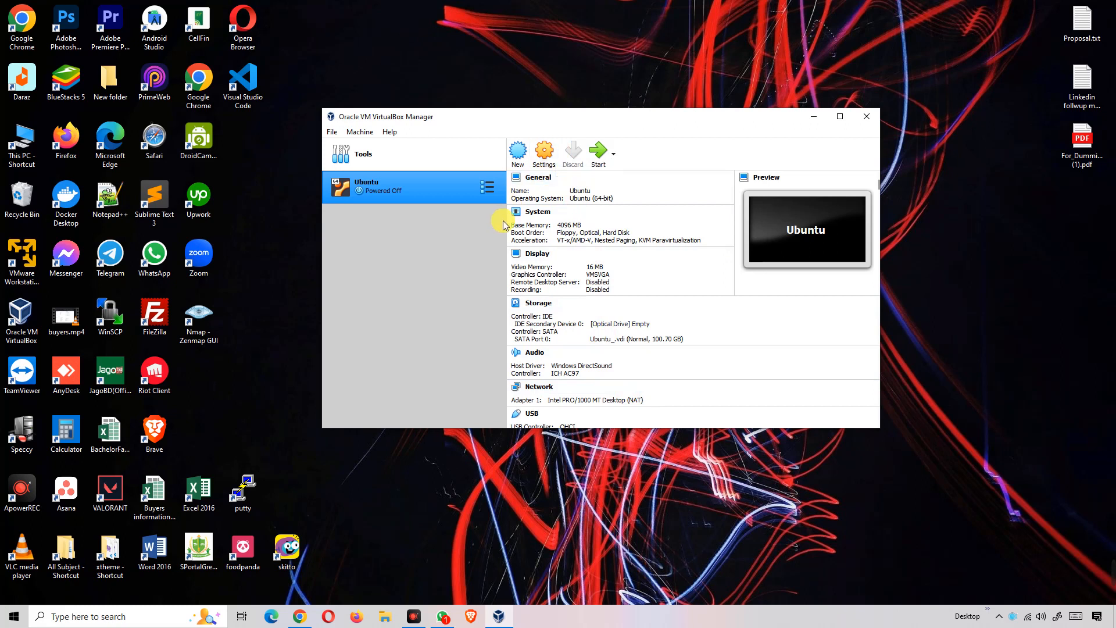
- Open Settings for the selected Ubuntu VM
click(545, 157)
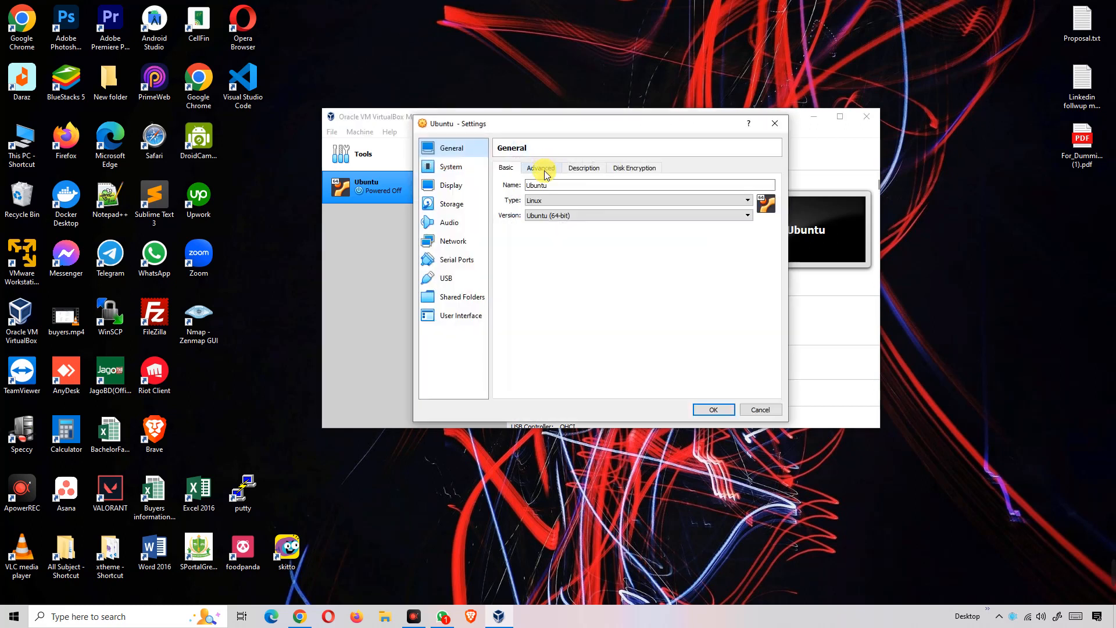
- Set Shared Clipboard and Drag'n'Drop to Bidirectional under General > Advanced
click(537, 171)
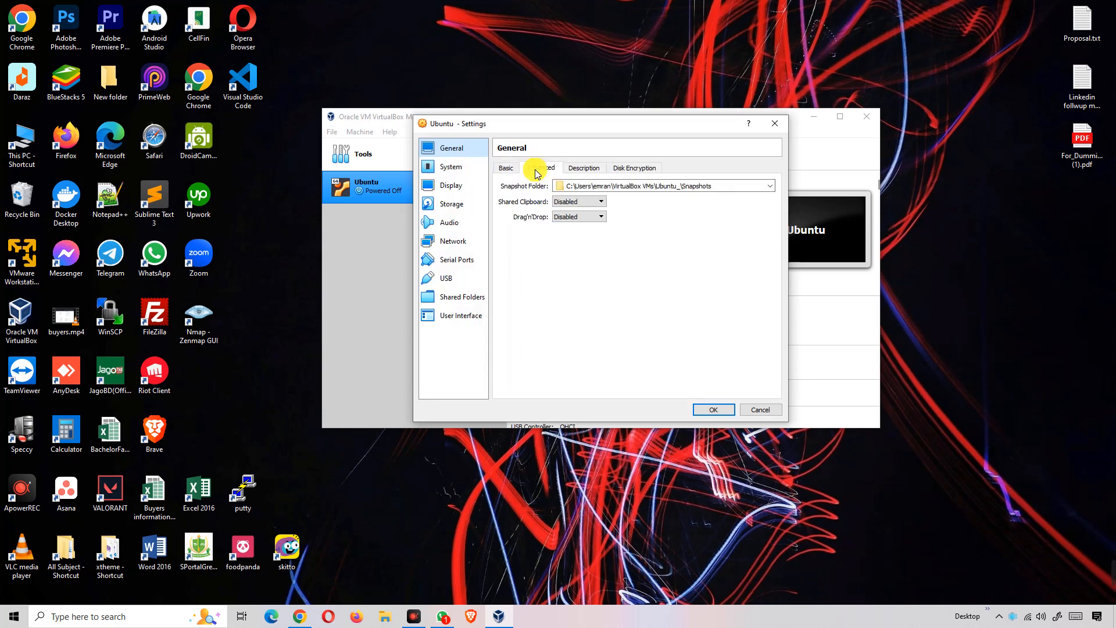
click(566, 203)
click(573, 233)
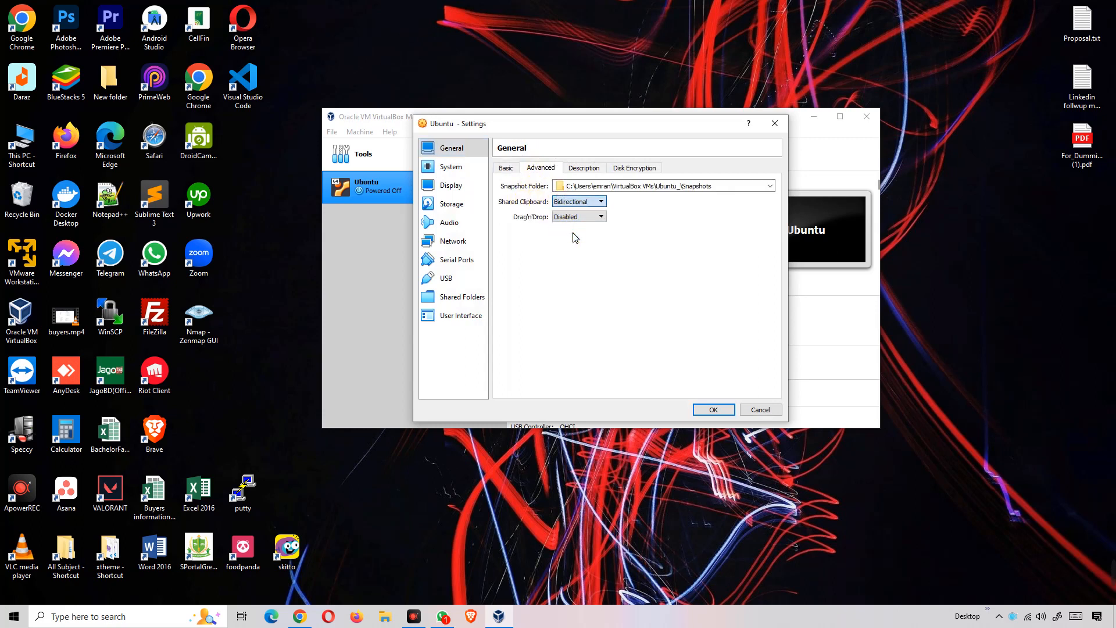
click(573, 218)
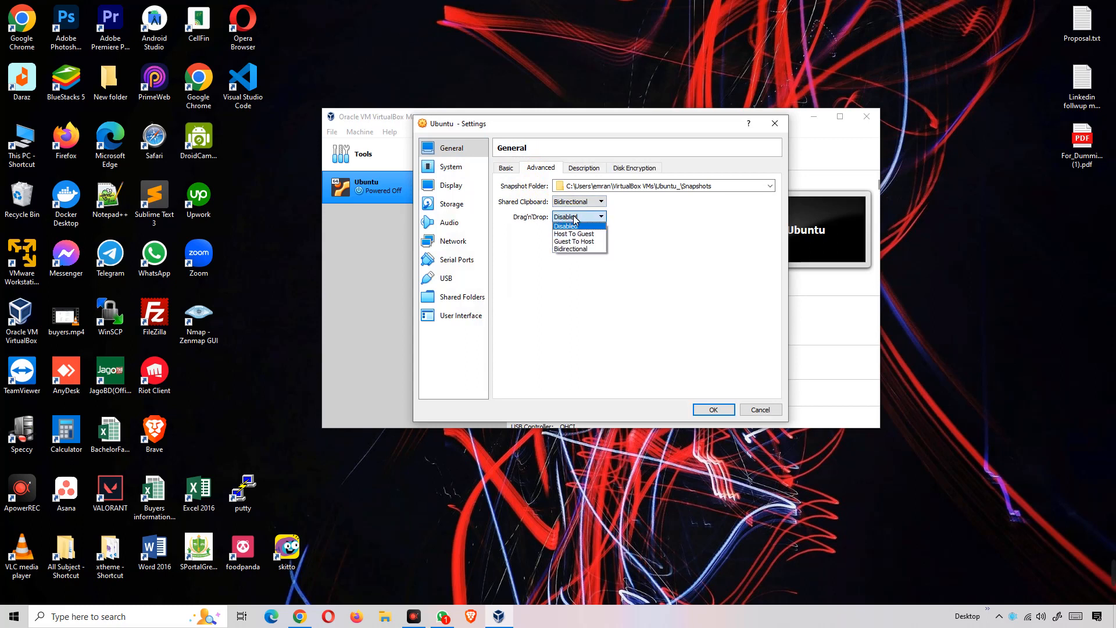
click(589, 248)
- Review the Description and Disk Encryption tabs, then go to the System page
click(586, 168)
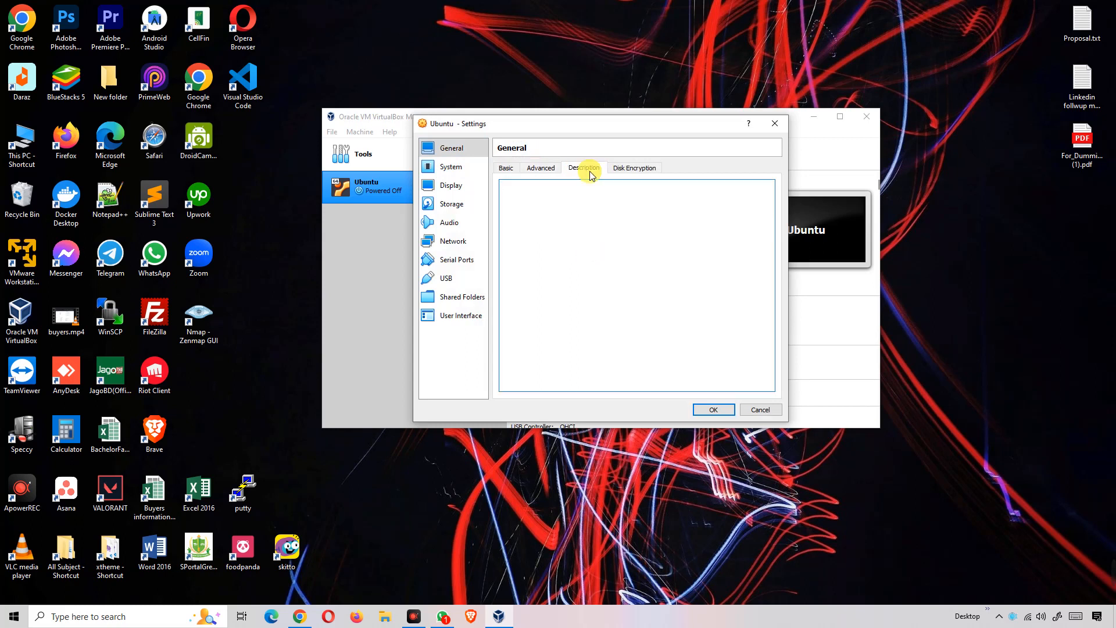
click(640, 169)
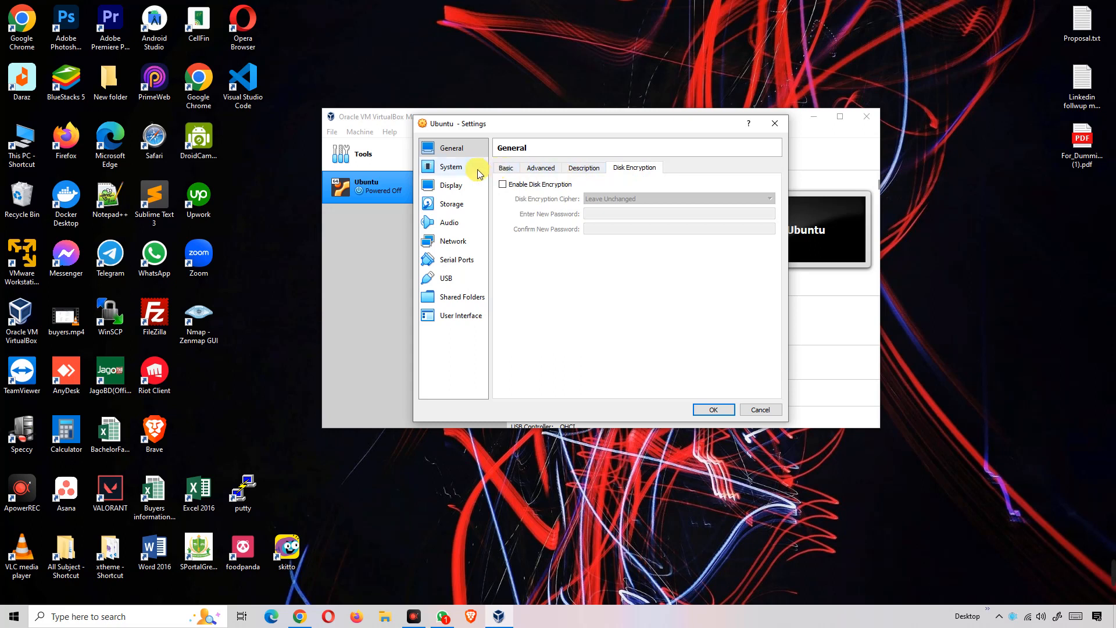
click(468, 173)
click(468, 173)
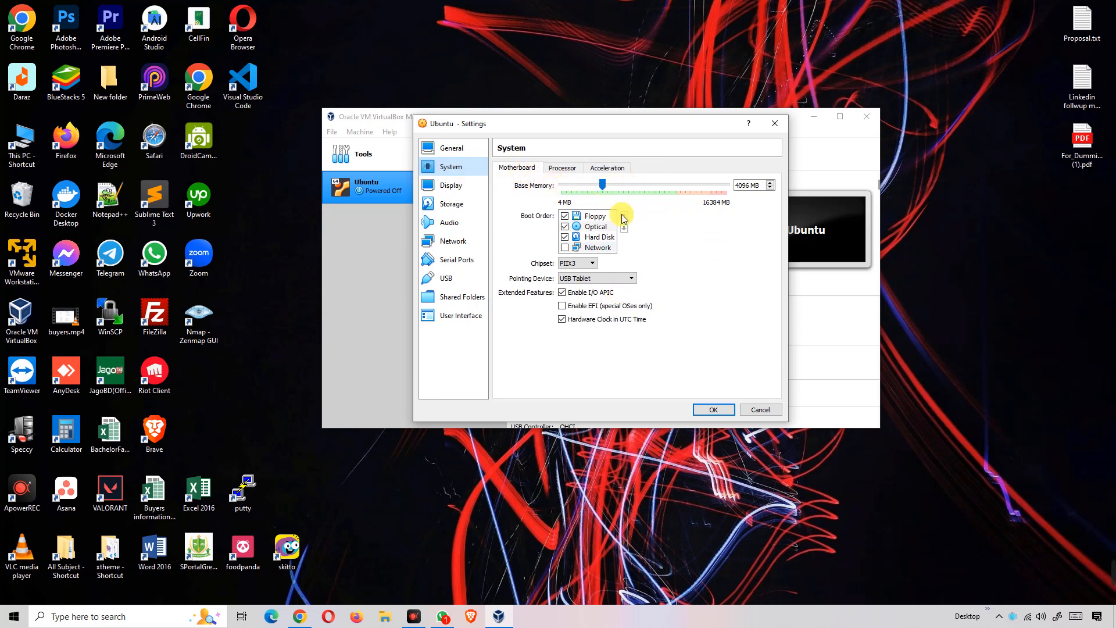
- Set Processor(s) to 4 CPUs, leaving the execution cap at 100%
click(562, 168)
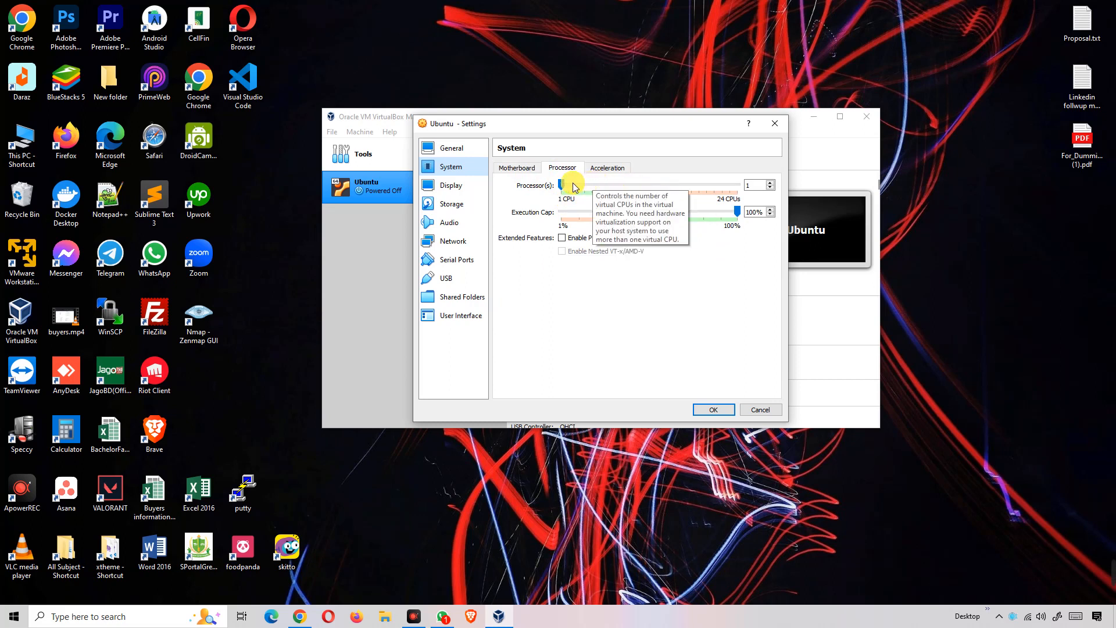
drag(564, 186, 590, 194)
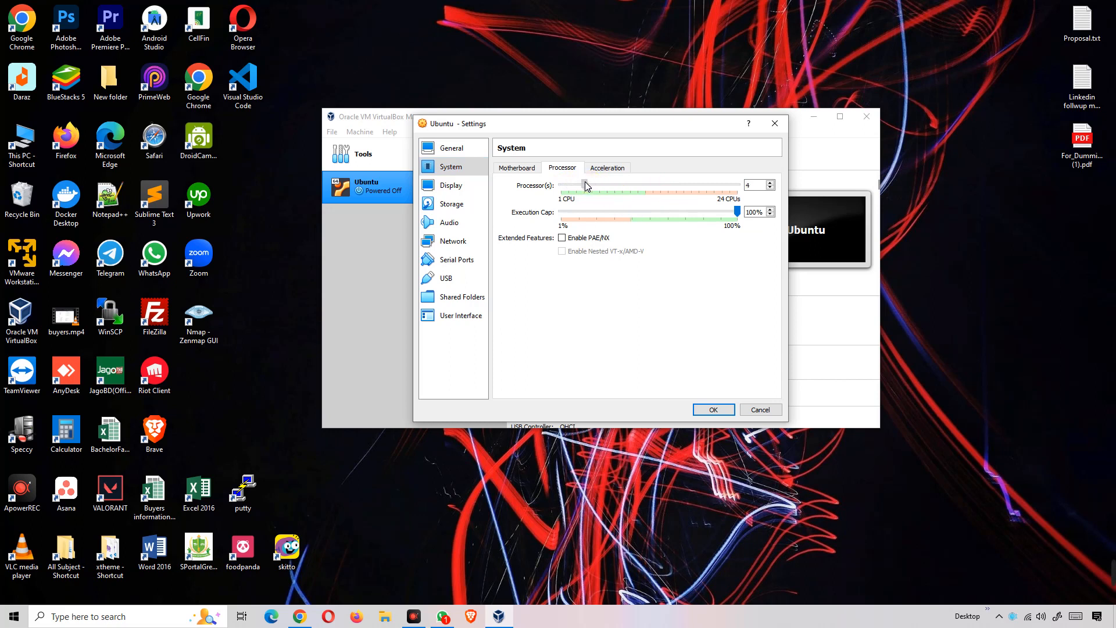
click(585, 186)
mouse_move(585, 184)
mouse_down()
mouse_move(563, 185)
mouse_move(586, 189)
mouse_up()
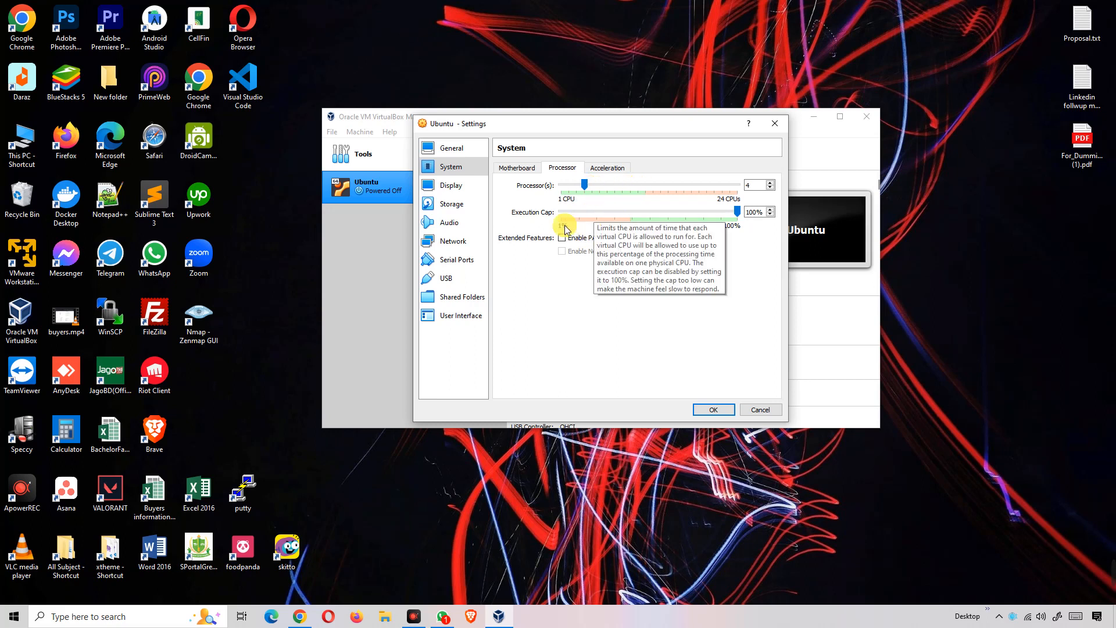
- In Storage, select the empty IDE optical drive and bring up its disk menu
click(457, 204)
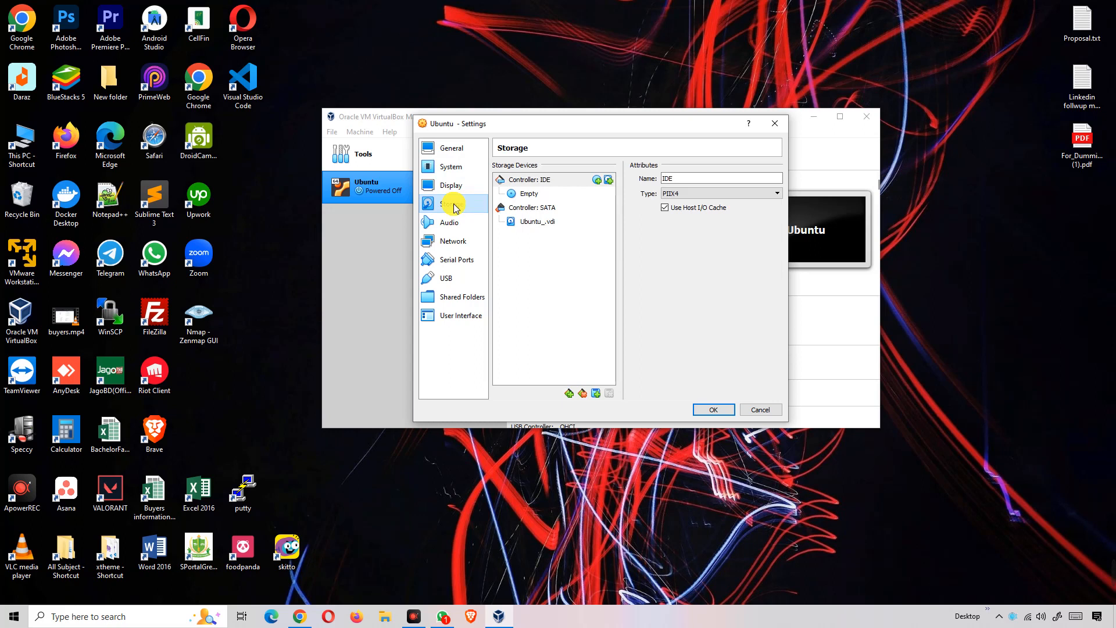
click(523, 196)
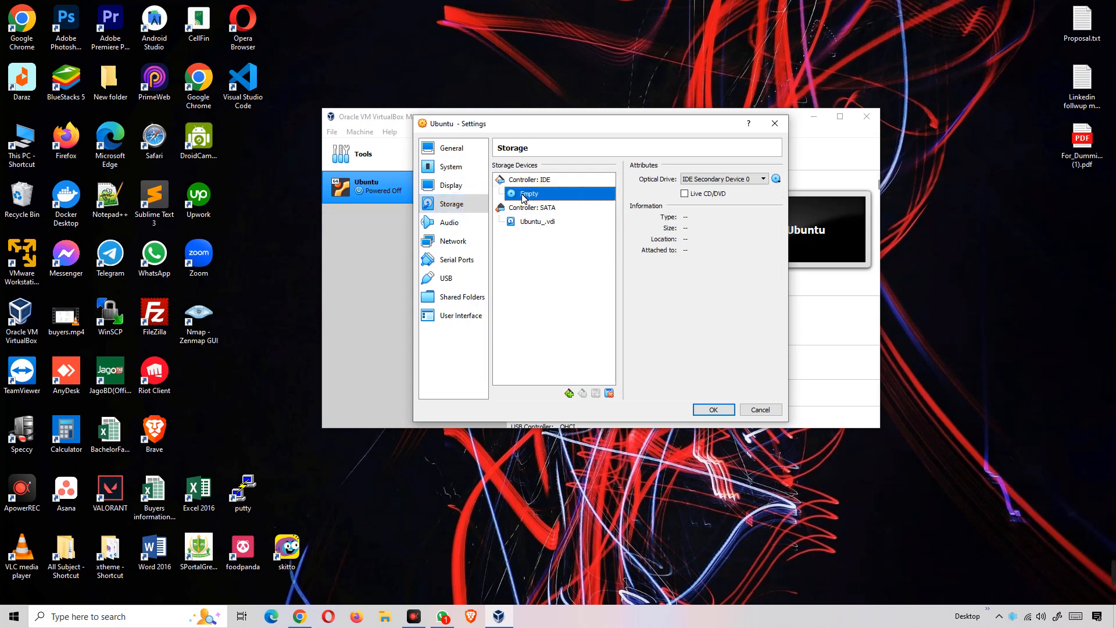
click(517, 197)
click(530, 196)
click(540, 195)
click(533, 196)
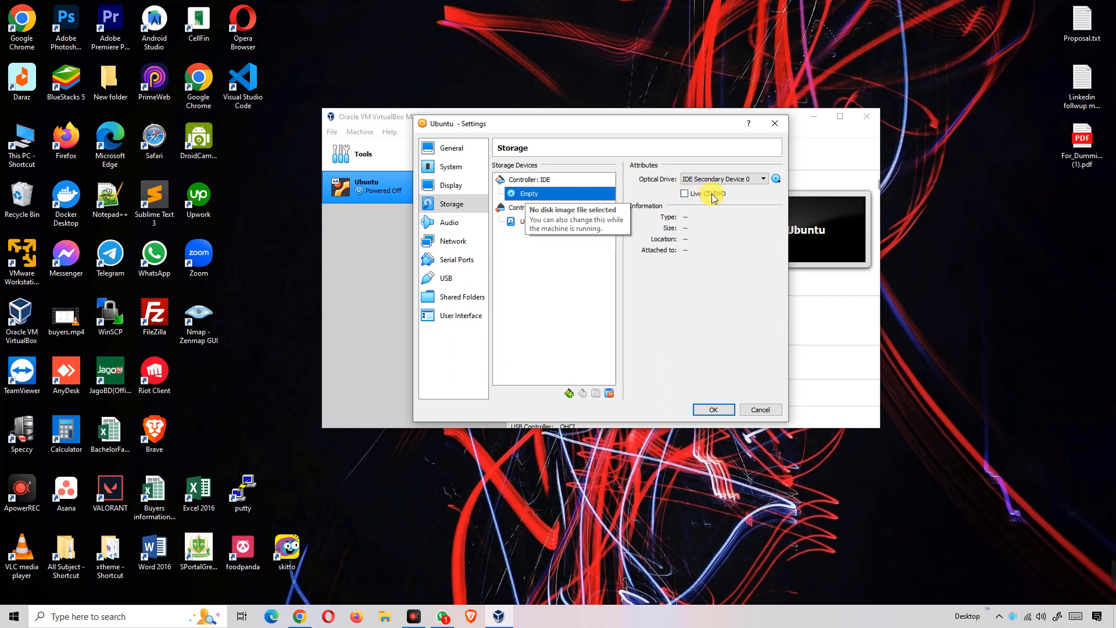
click(778, 179)
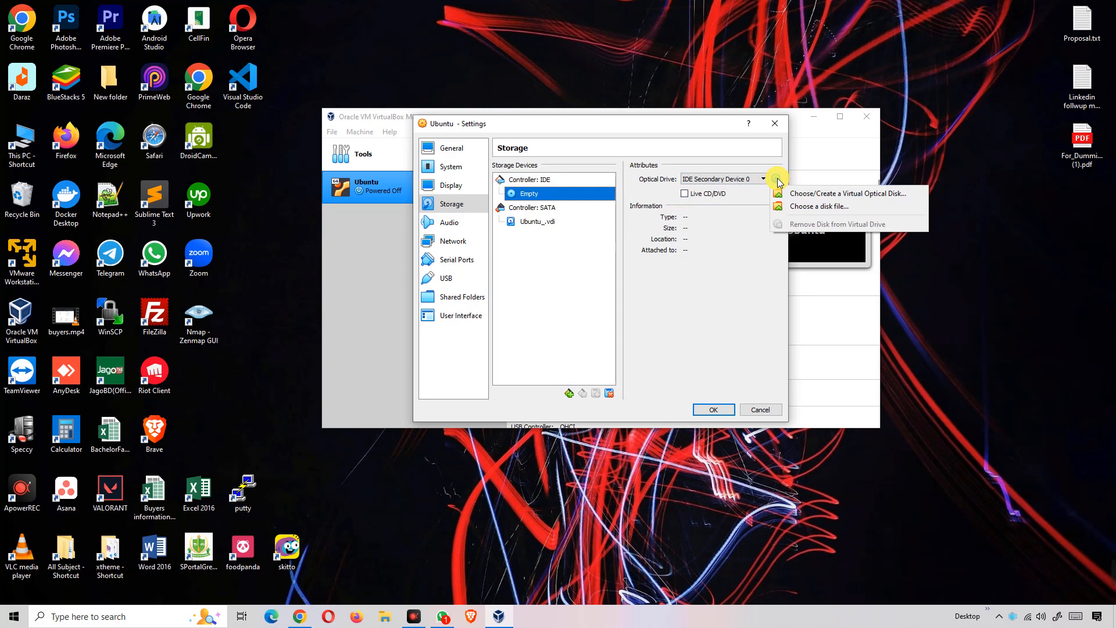
- Browse for a disk file in DEVELOPMENT (G:) > SYSTEM_ADMIN > All_OS
click(805, 209)
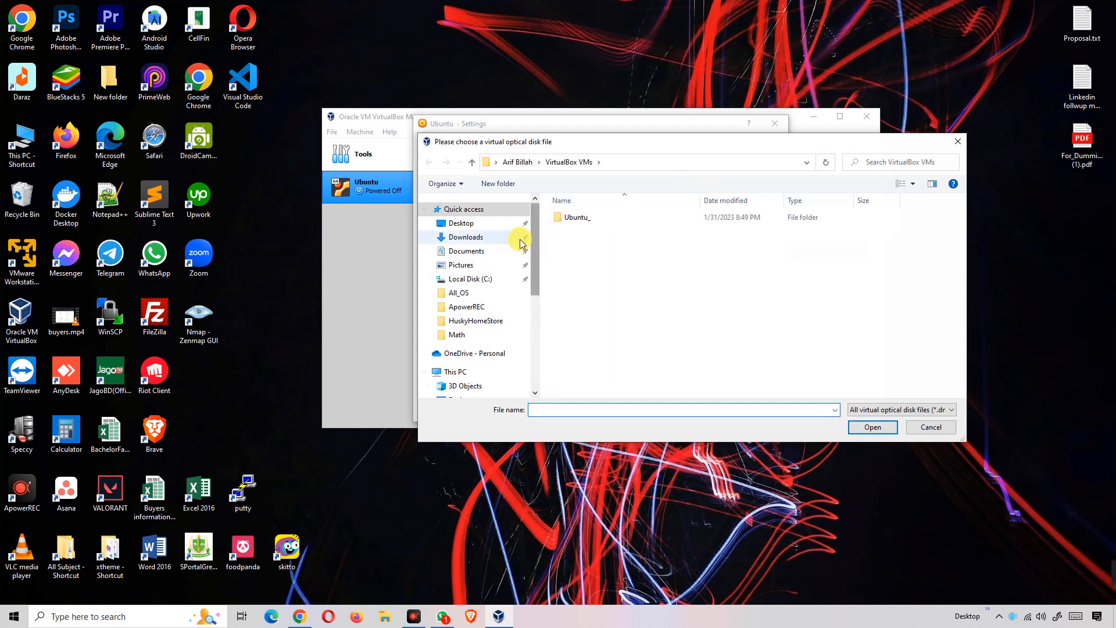
click(486, 239)
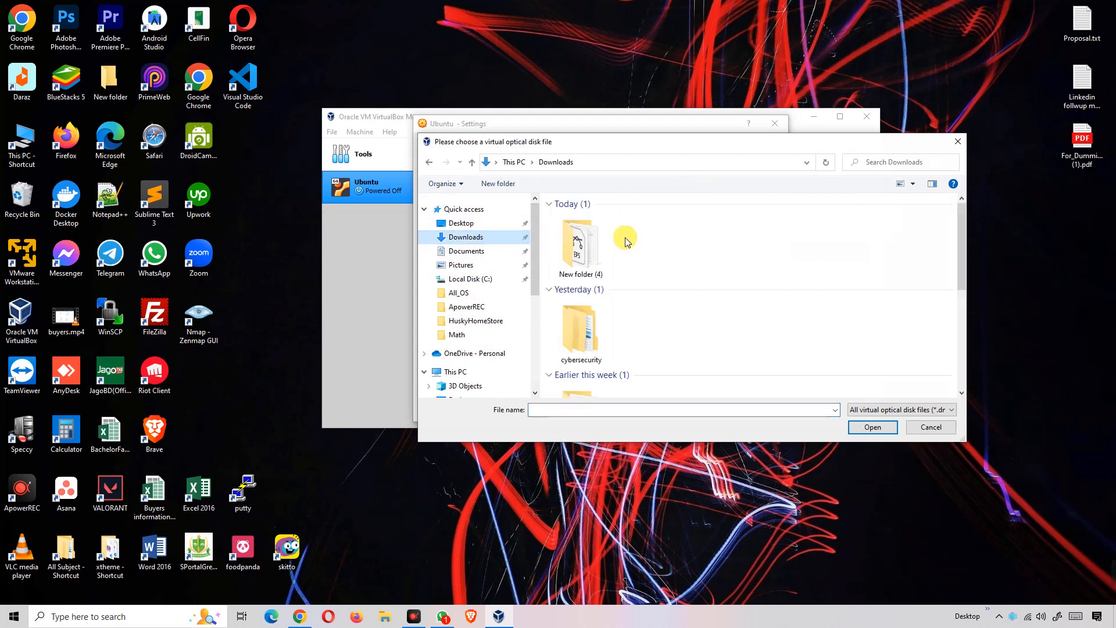
scroll(495, 331, down, 2)
scroll(495, 336, down, 4)
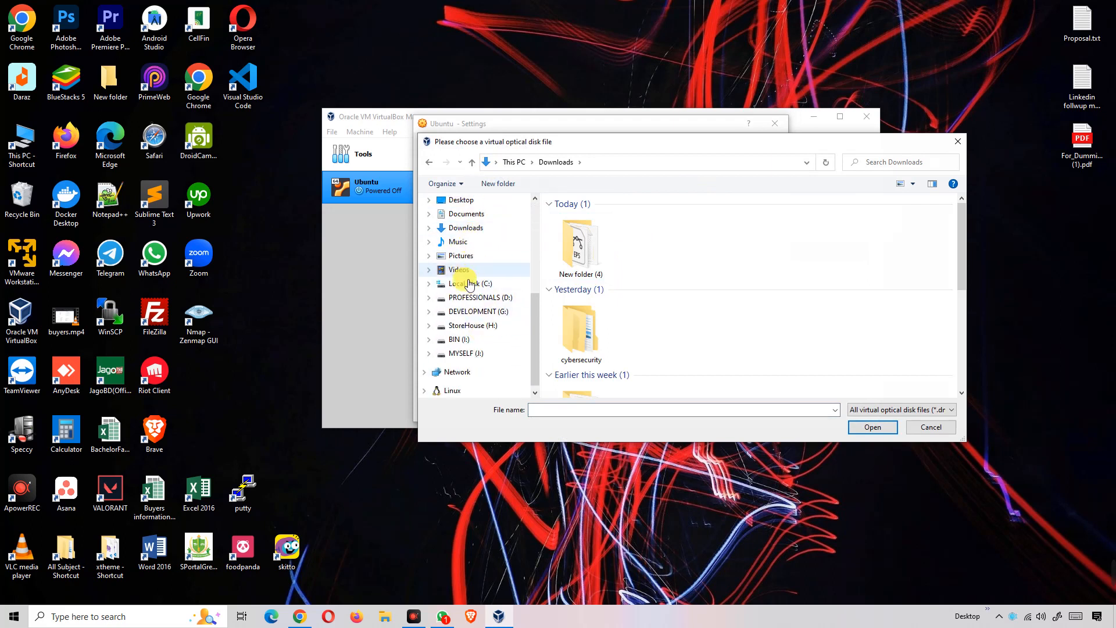
click(482, 312)
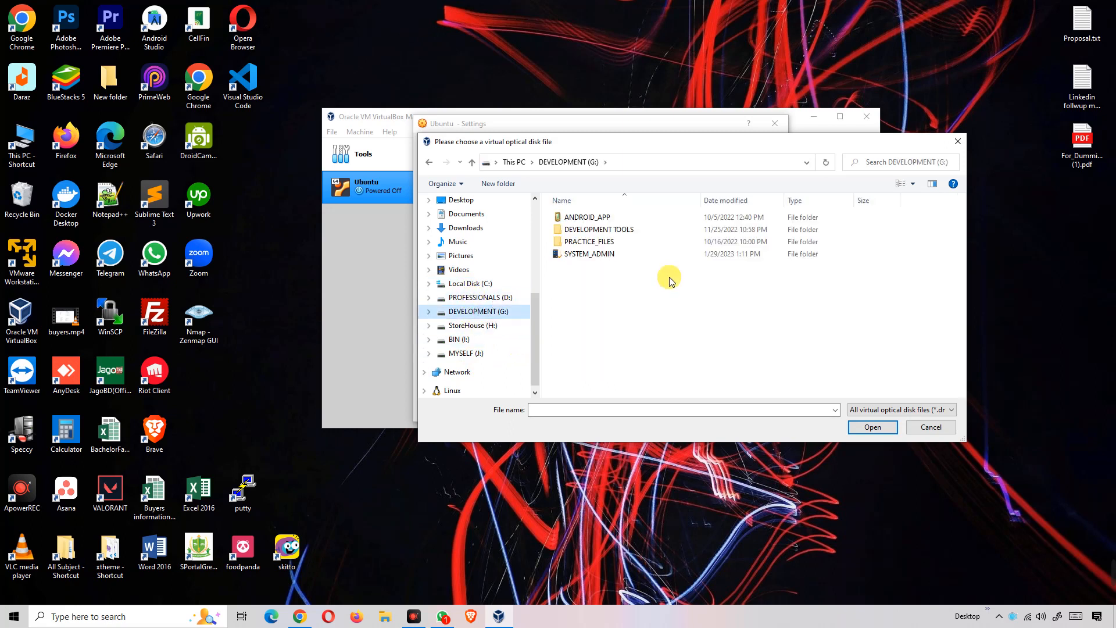
double_click(591, 255)
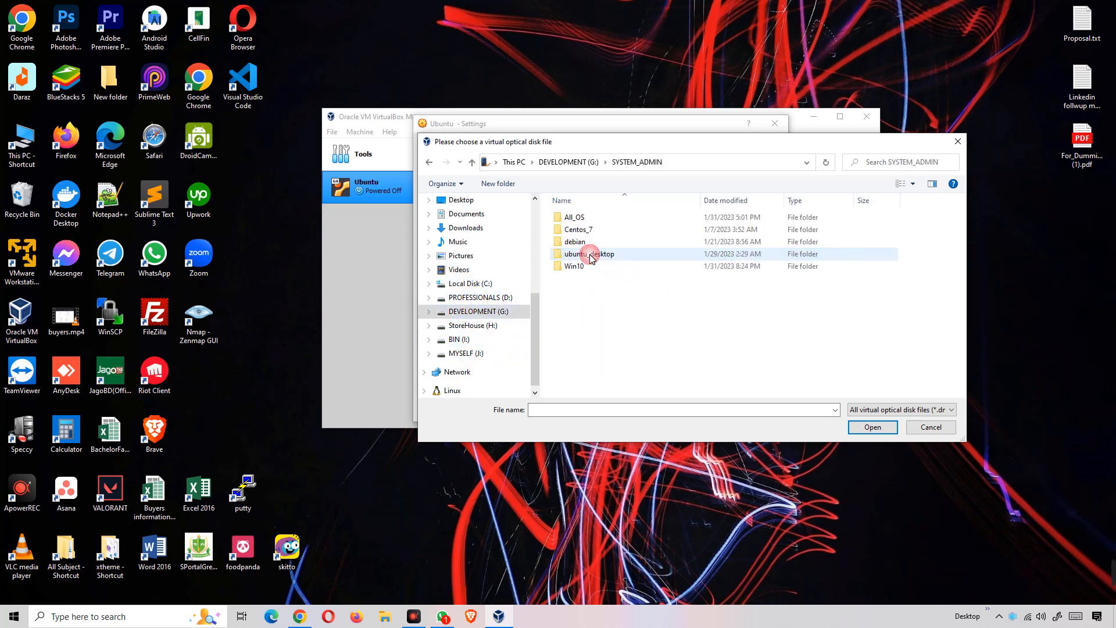
double_click(596, 218)
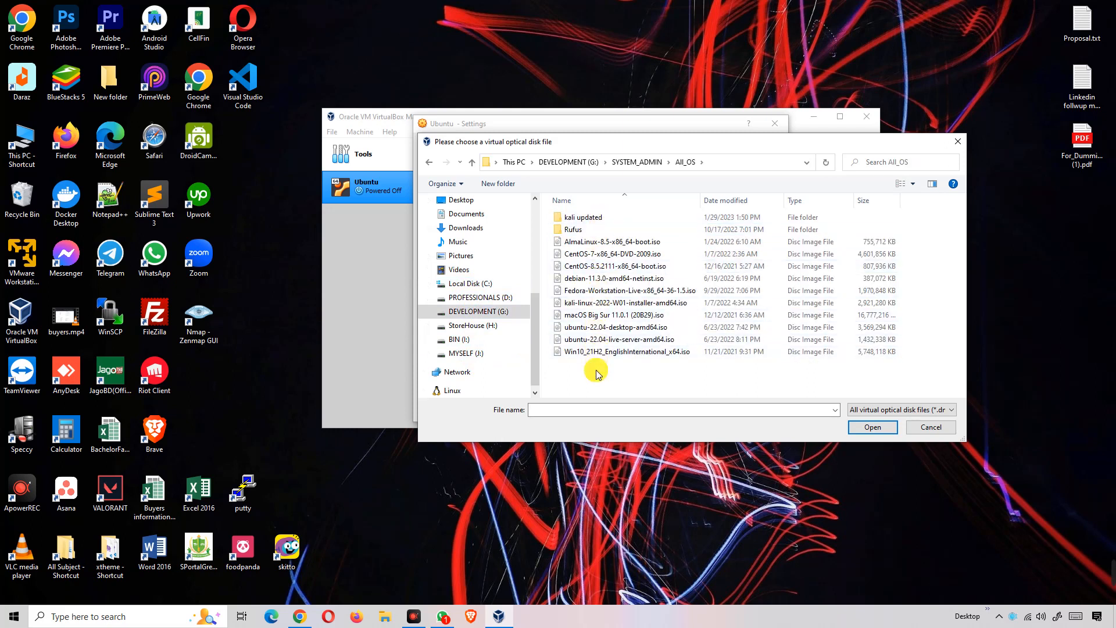
- Load ubuntu-22.04-desktop-amd64.iso into the optical drive
click(620, 332)
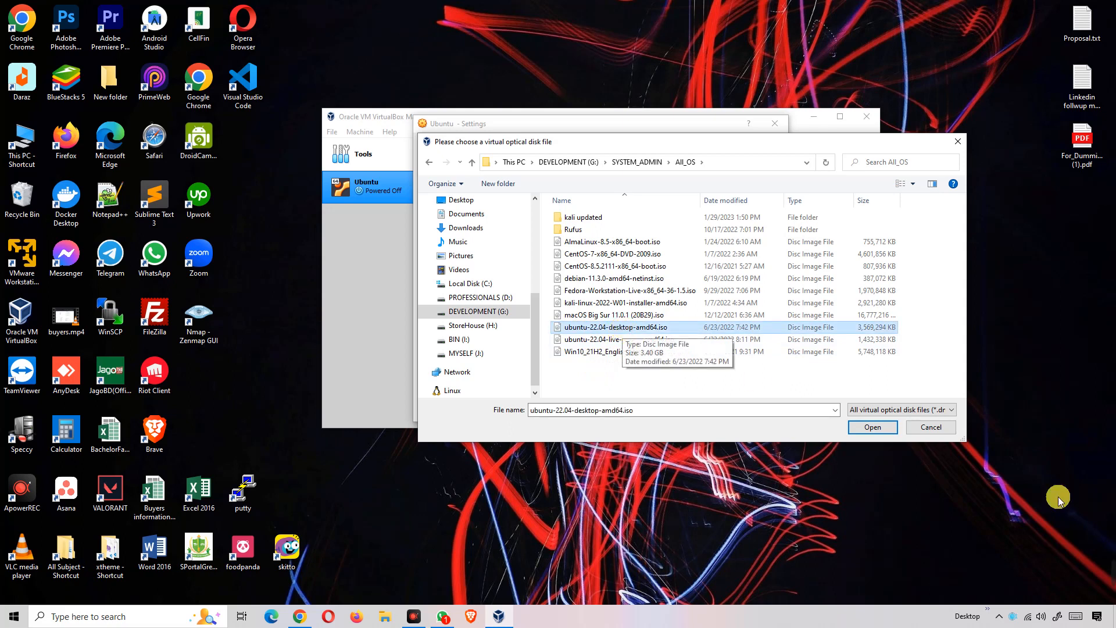
mouse_move(1012, 582)
click(860, 572)
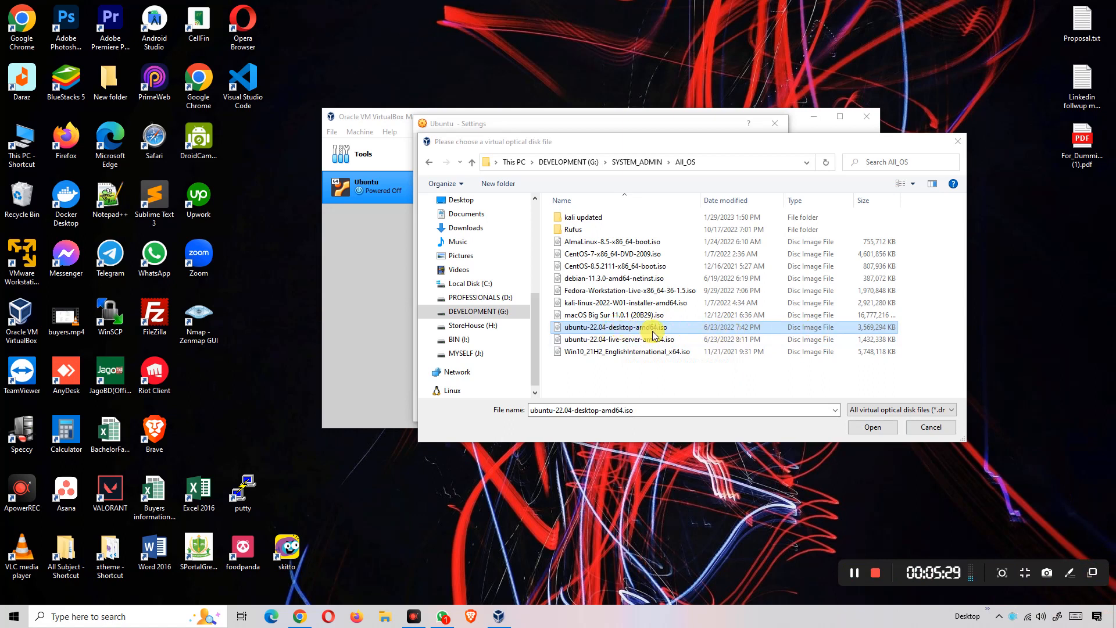
click(868, 428)
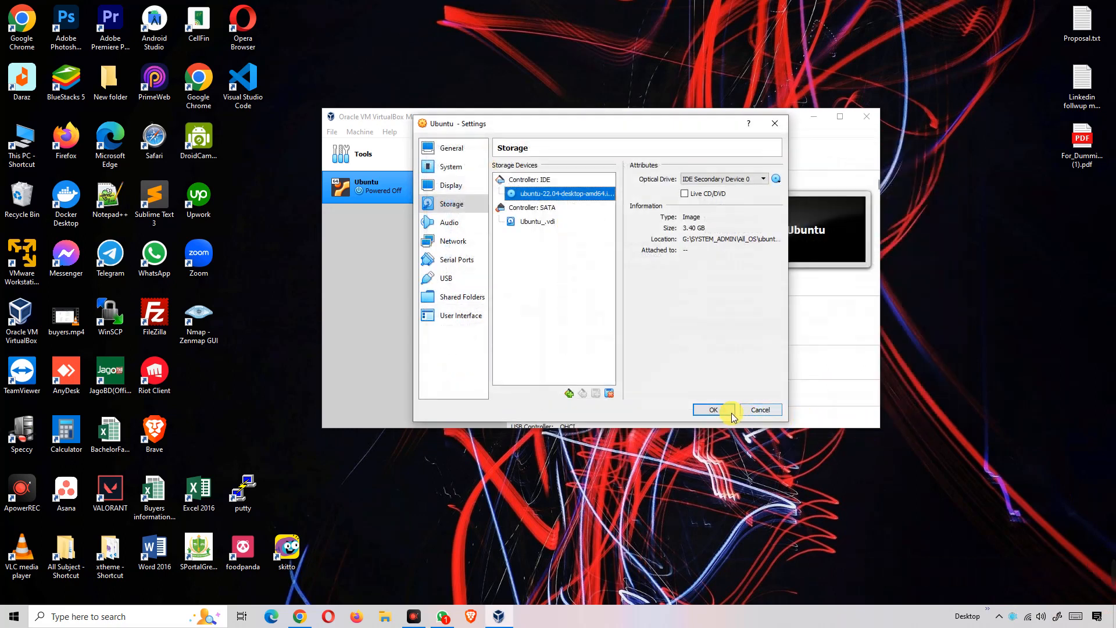
- Confirm the settings with OK, then start the Ubuntu VM
click(716, 411)
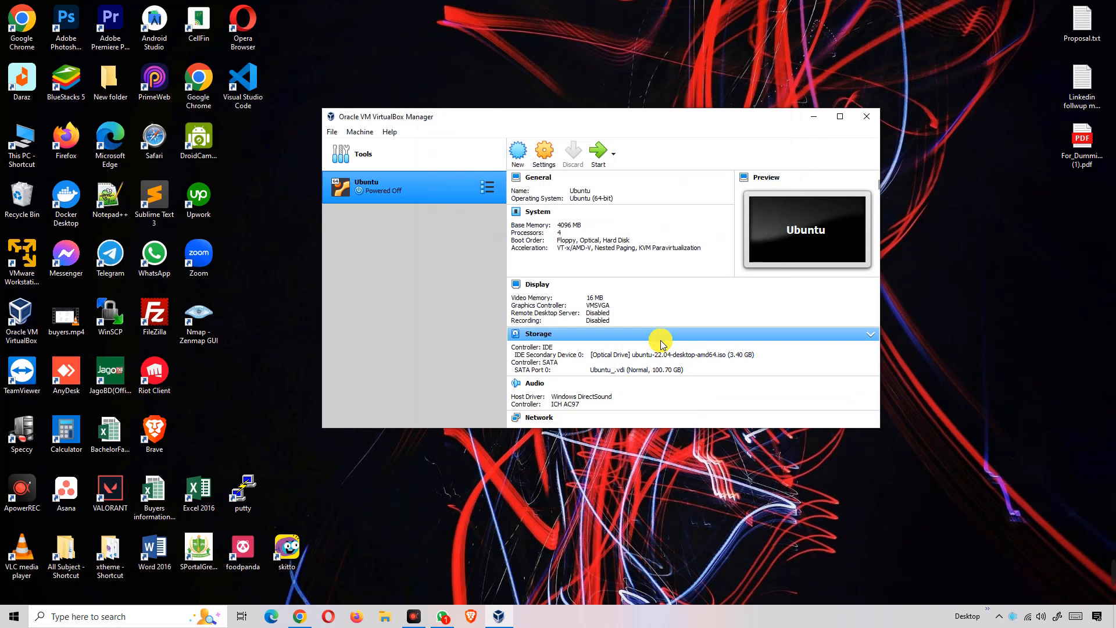
click(598, 157)
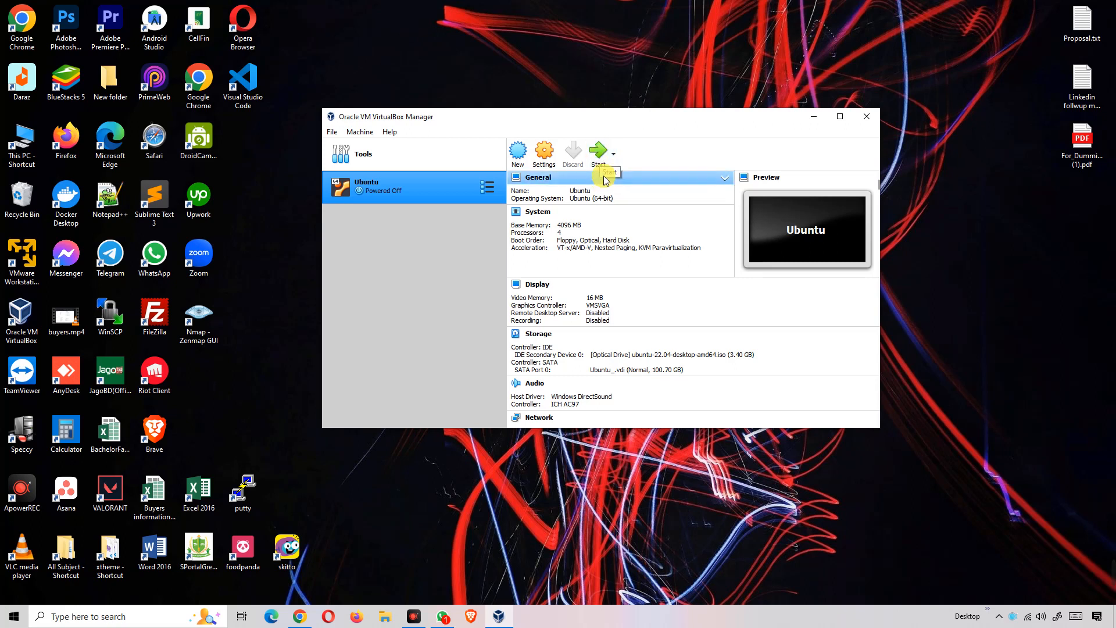
- Start the Ubuntu VM, accept mouse capture, and boot 'Try or Install Ubuntu' from GRUB
click(600, 155)
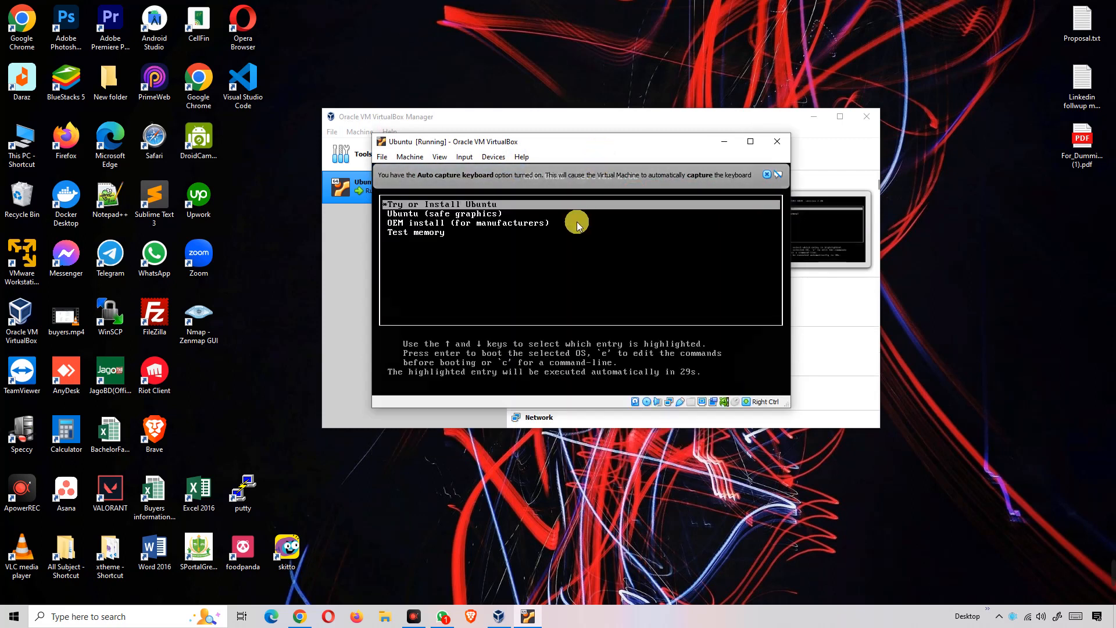
click(458, 207)
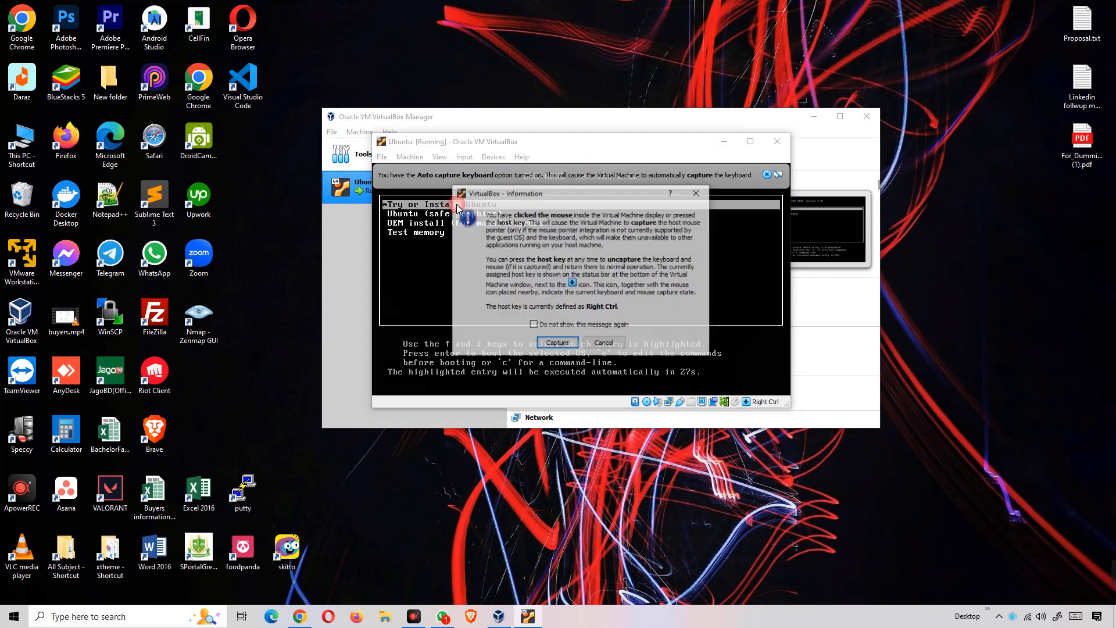
click(557, 343)
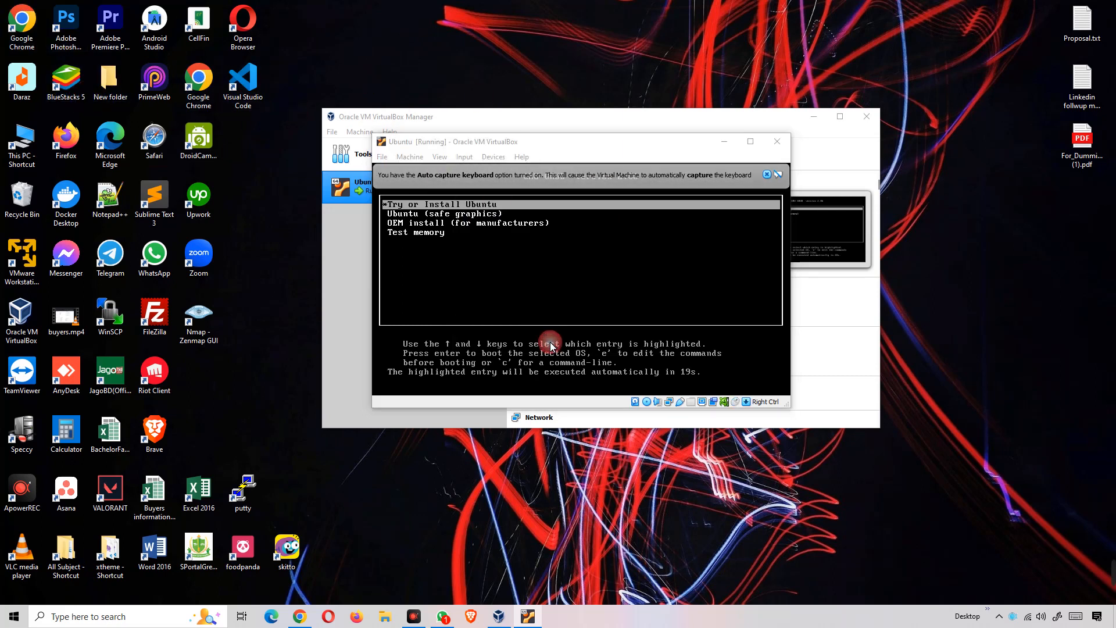
click(570, 341)
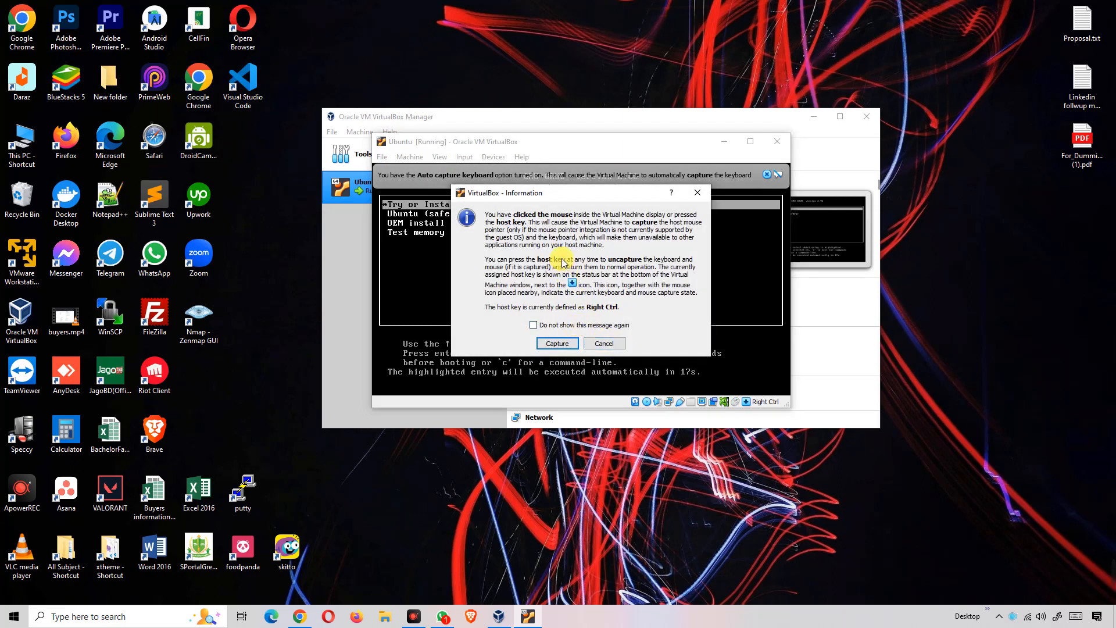
click(607, 345)
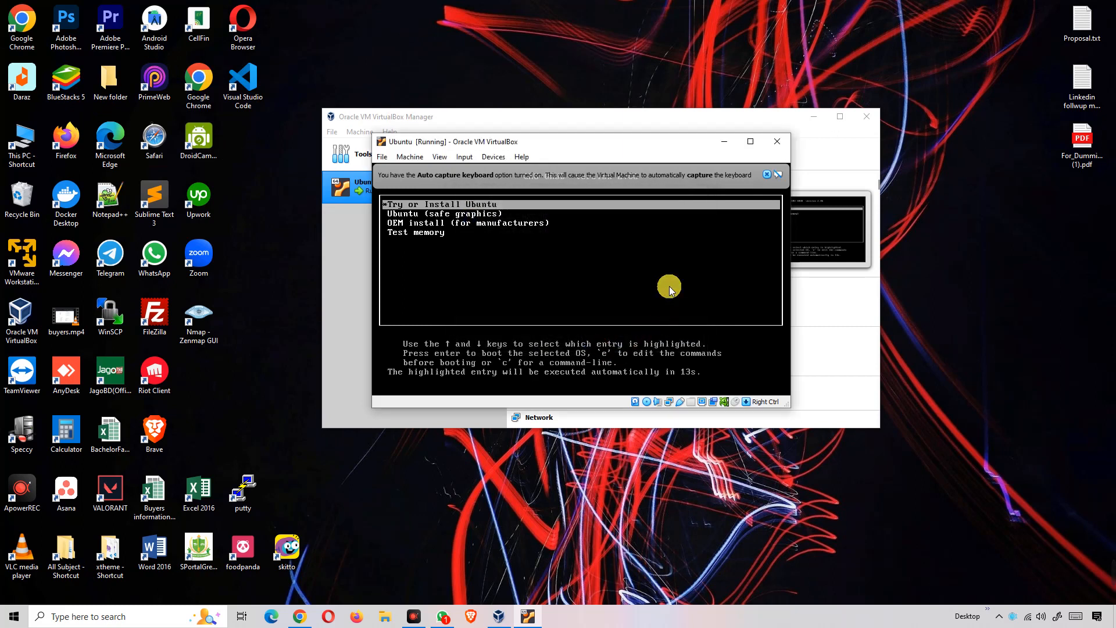
key(Return)
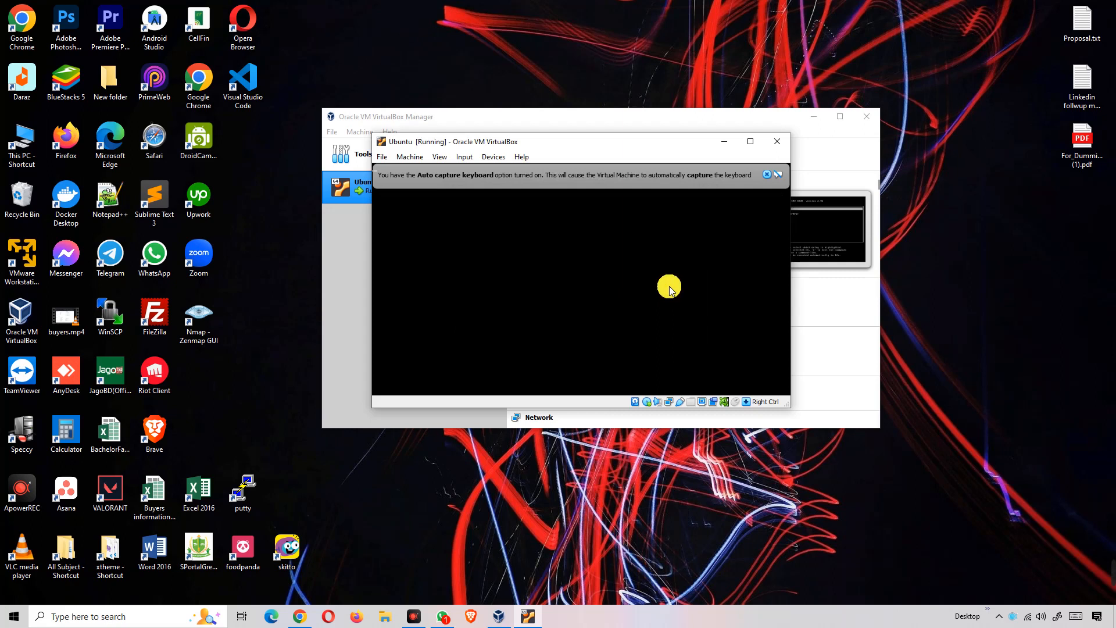
click(814, 116)
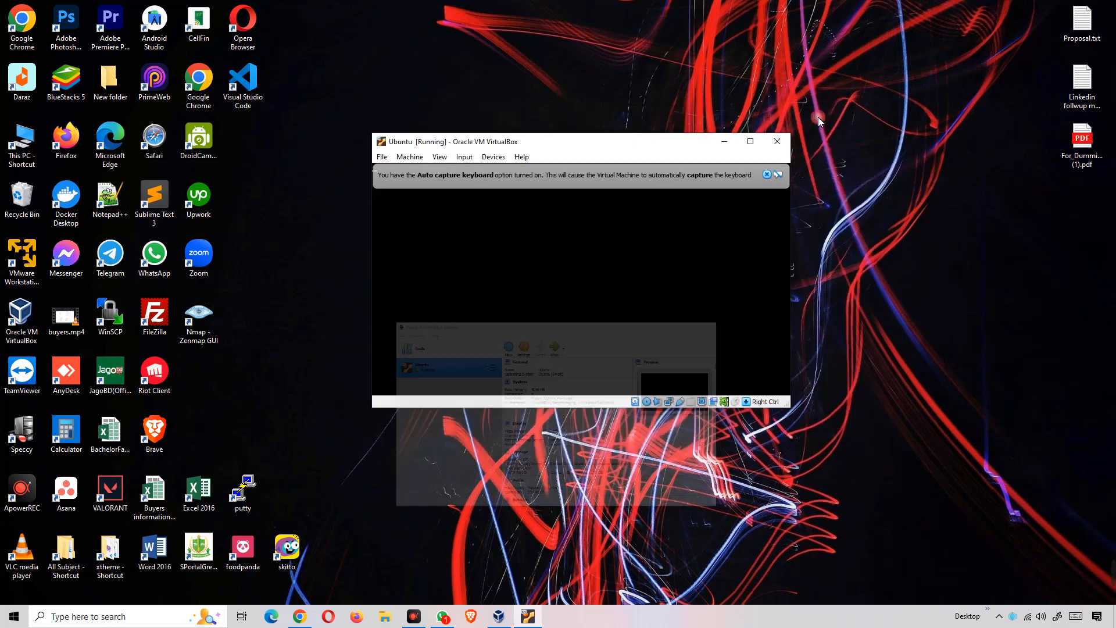
- Reposition the VM window and wait for the Ubuntu live jellyfish desktop to load
drag(666, 145, 724, 167)
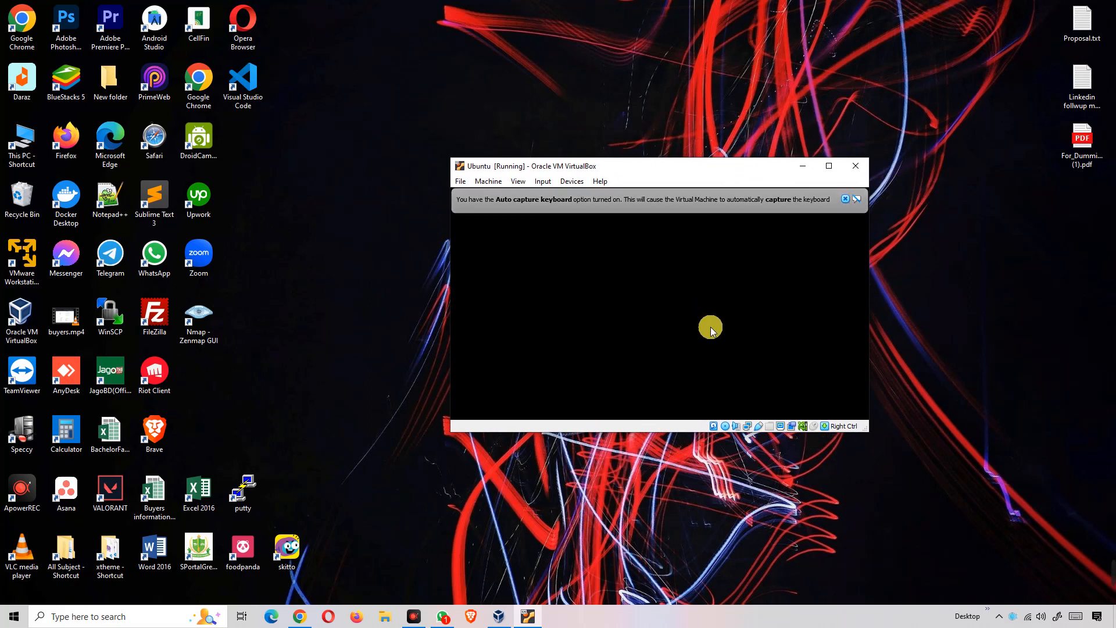
click(845, 199)
click(672, 269)
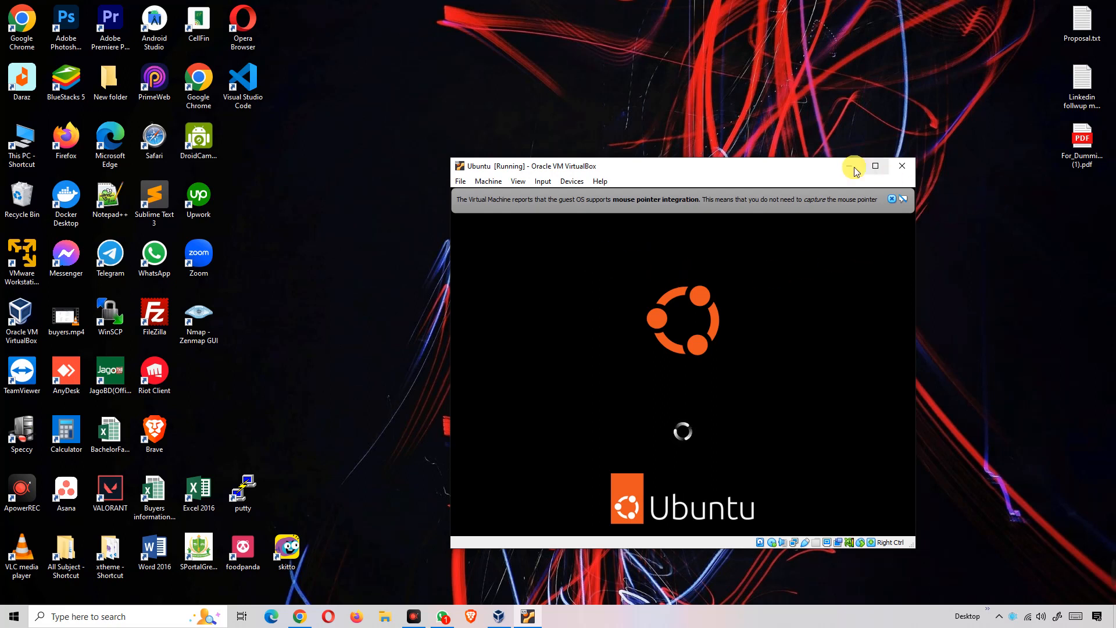
drag(773, 164, 675, 78)
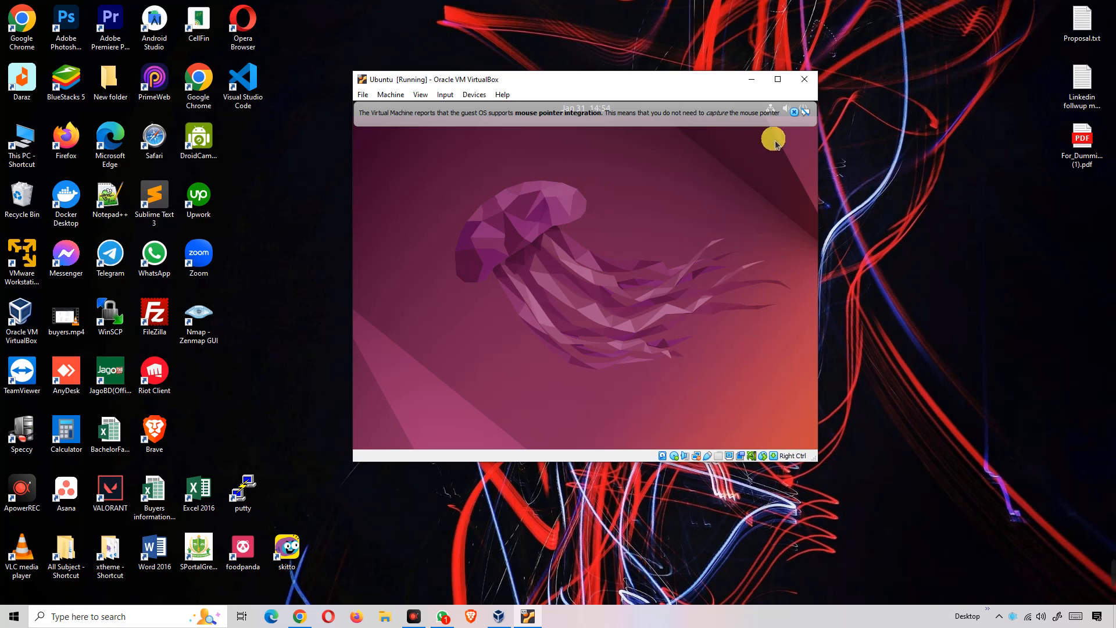
- Dismiss the mouse-integration notice and choose Install Ubuntu with English selected
click(807, 113)
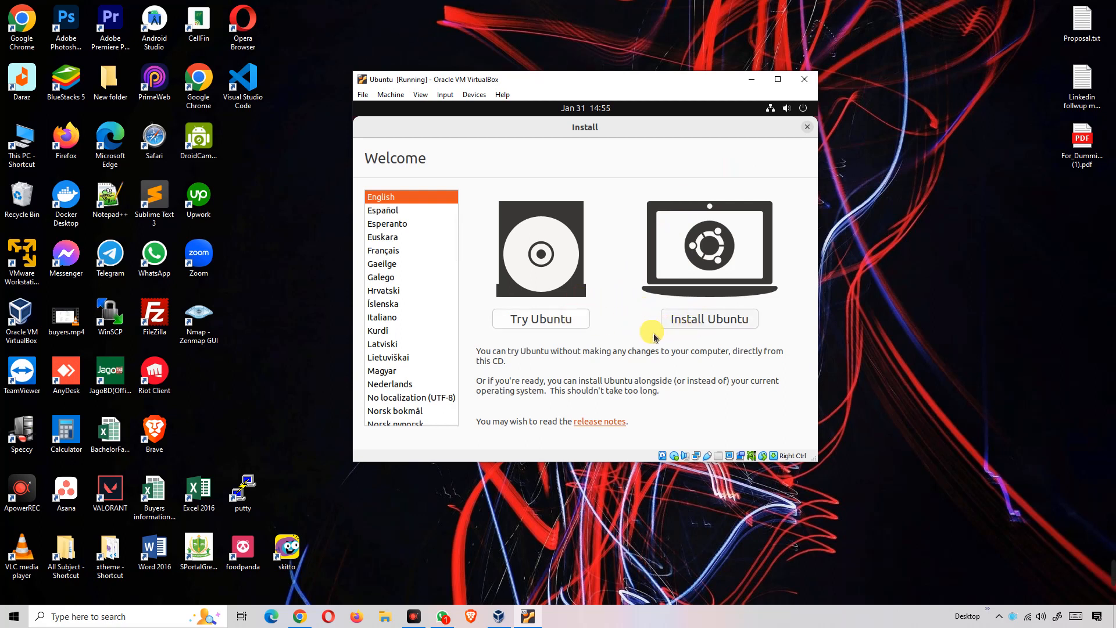
click(710, 327)
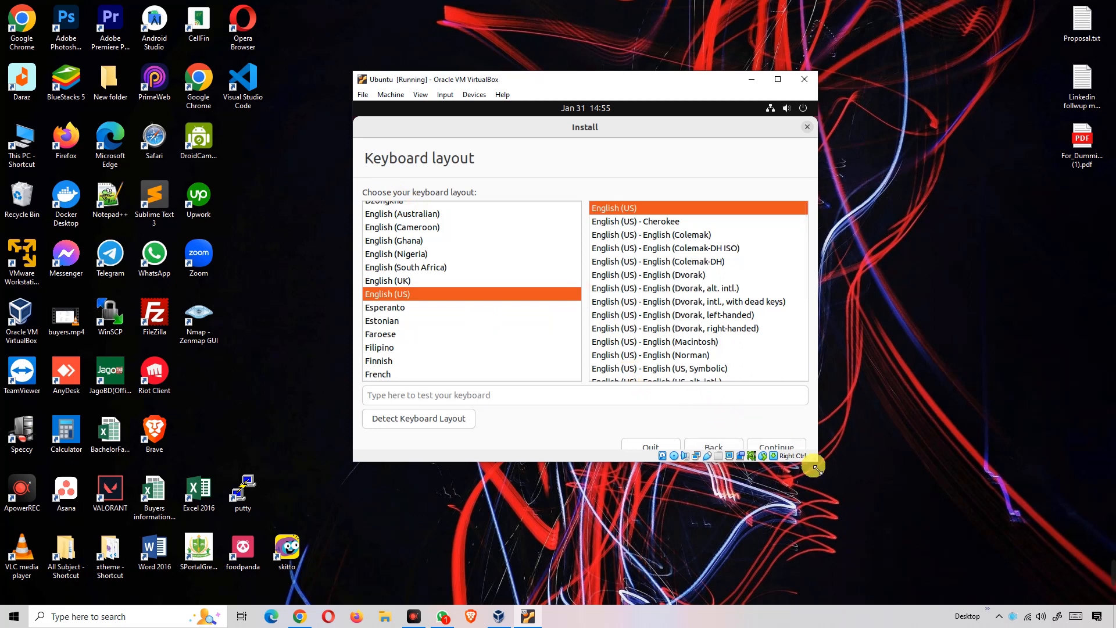
- Enlarge the VM window, keep the English (US) layout, and accept Normal installation with updates
drag(824, 463, 918, 538)
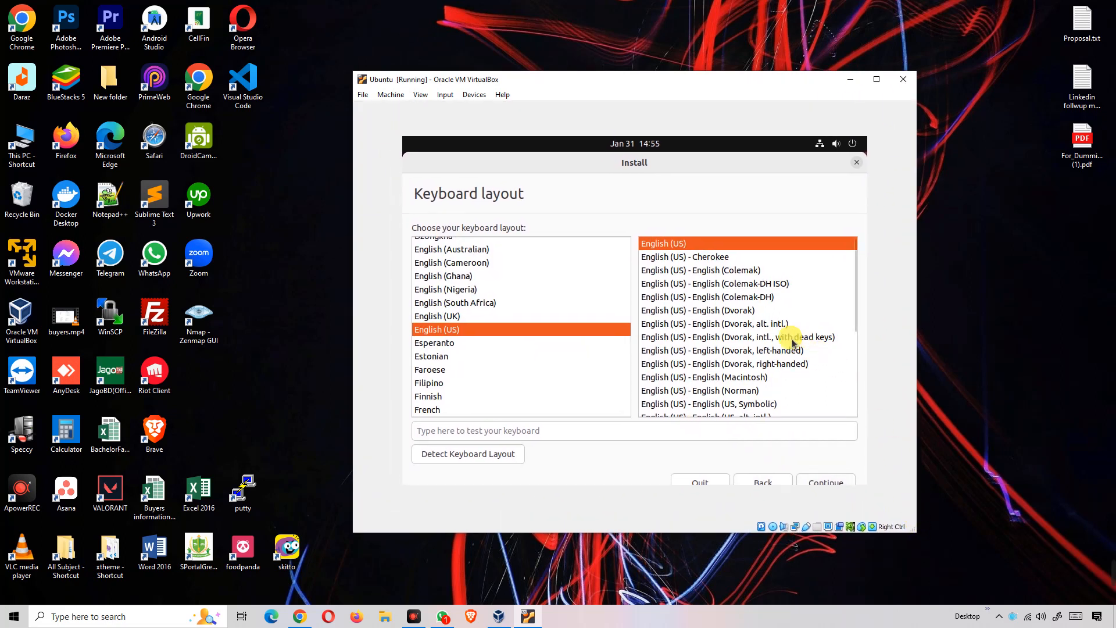
click(827, 484)
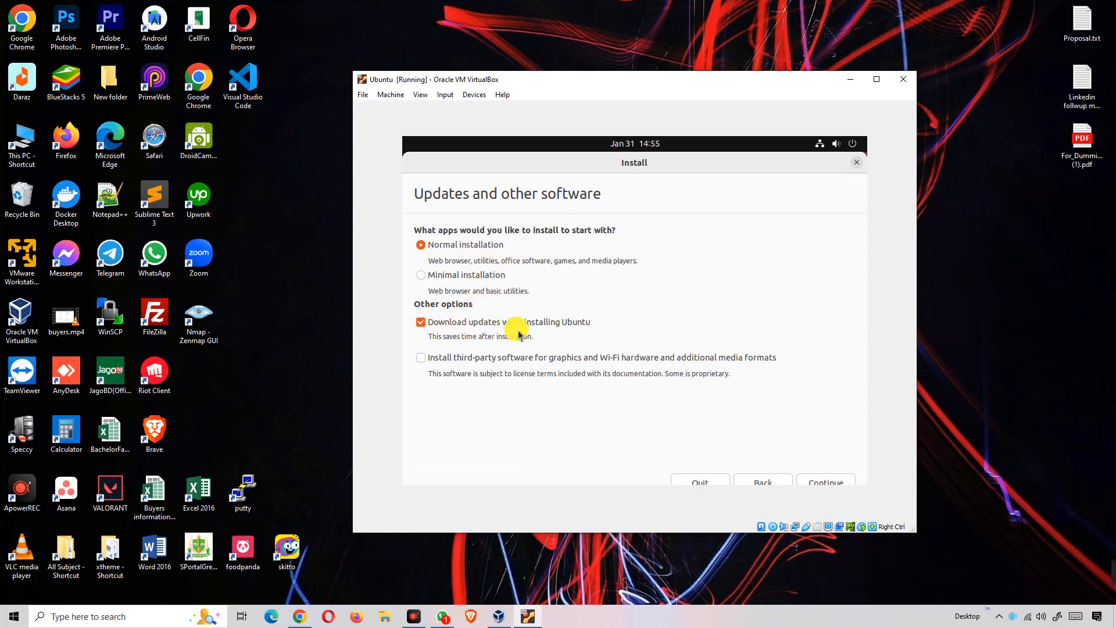
click(826, 483)
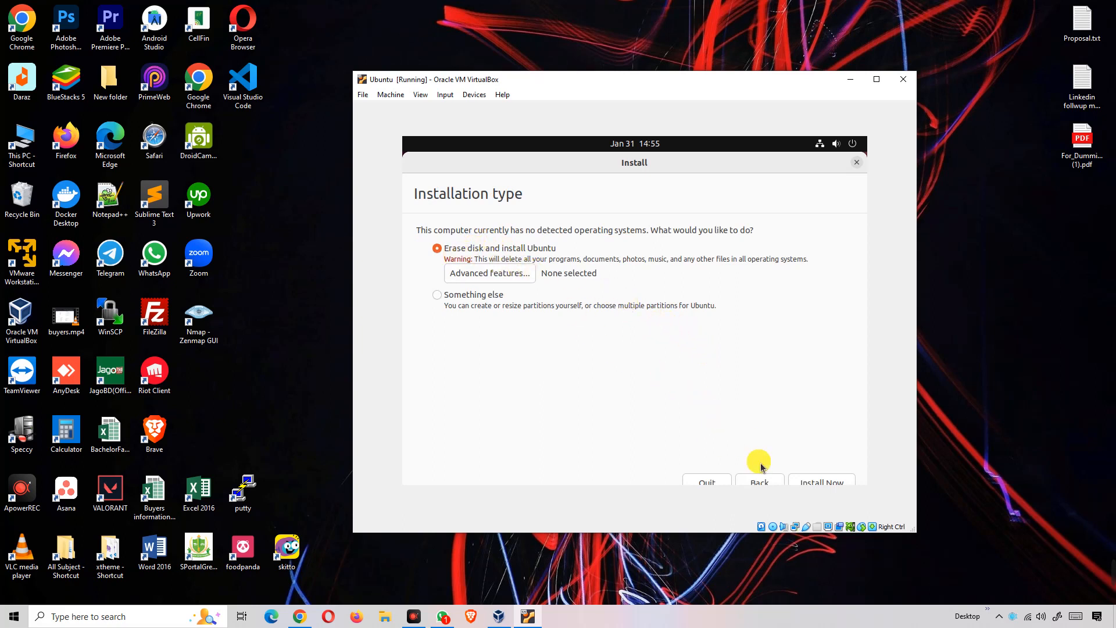
- Install with 'Erase disk and install Ubuntu' and confirm writing the partition changes to sda
click(821, 480)
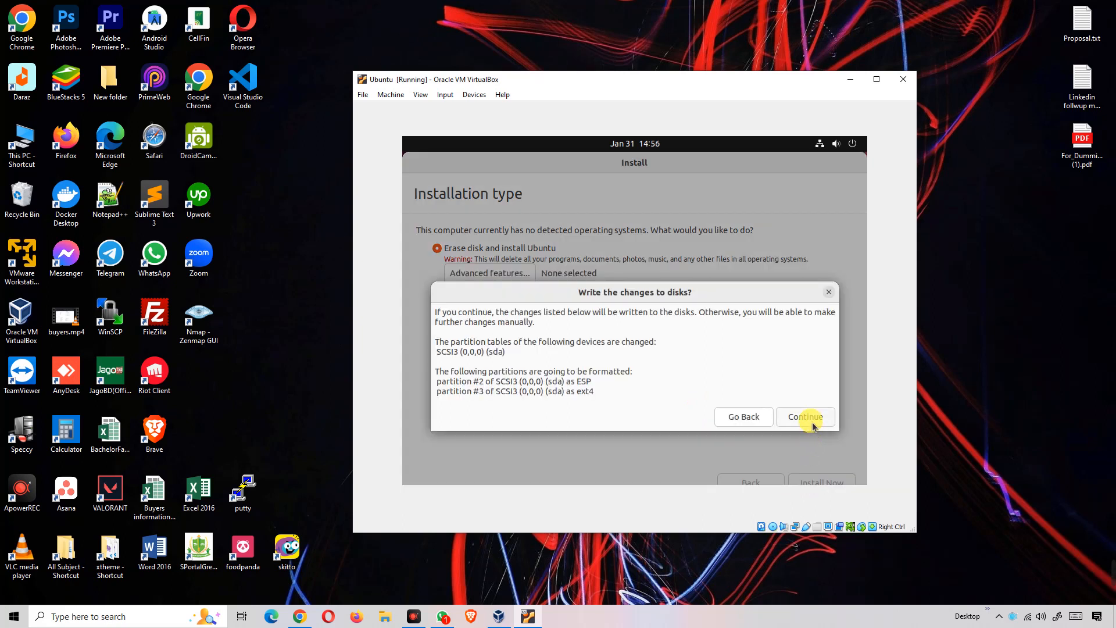
click(807, 417)
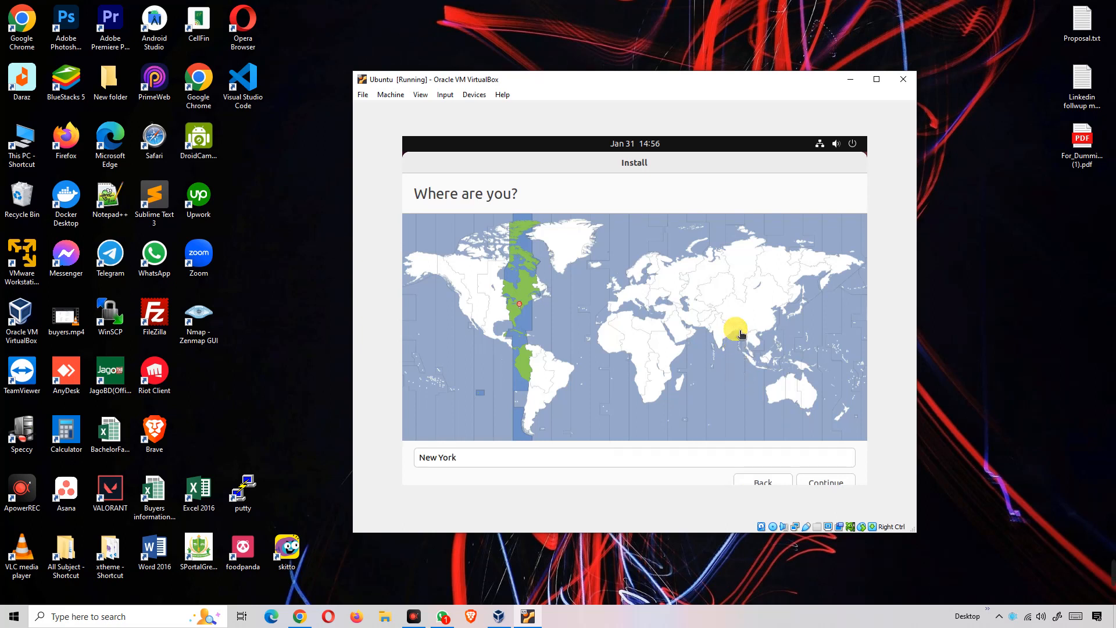
- Pick Bangladesh on the map so the location reads Dhaka, then continue
click(736, 324)
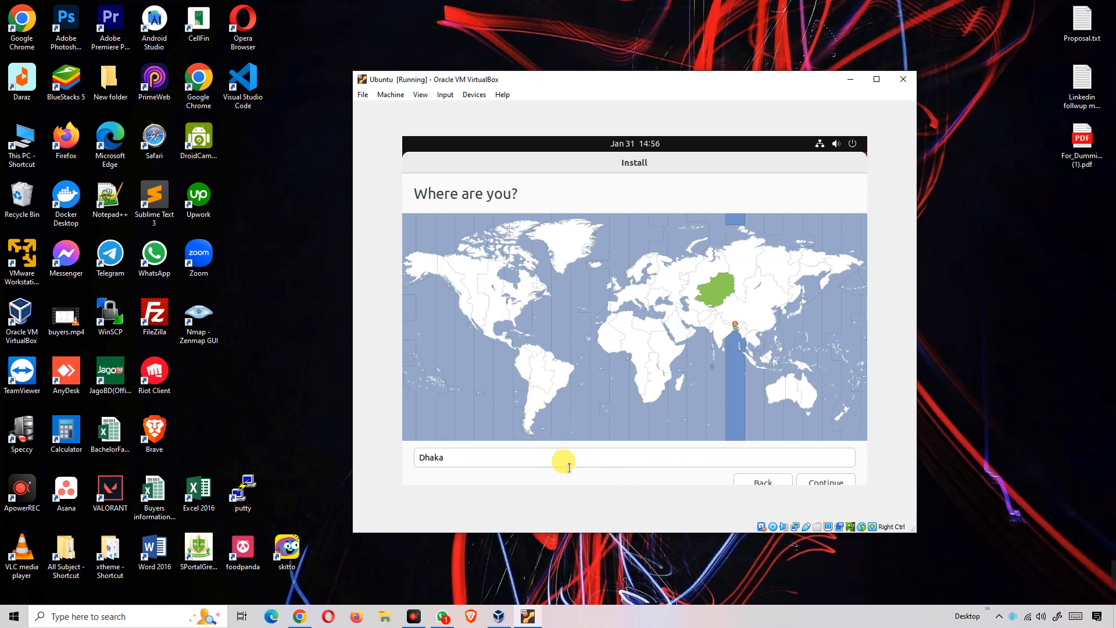
click(832, 487)
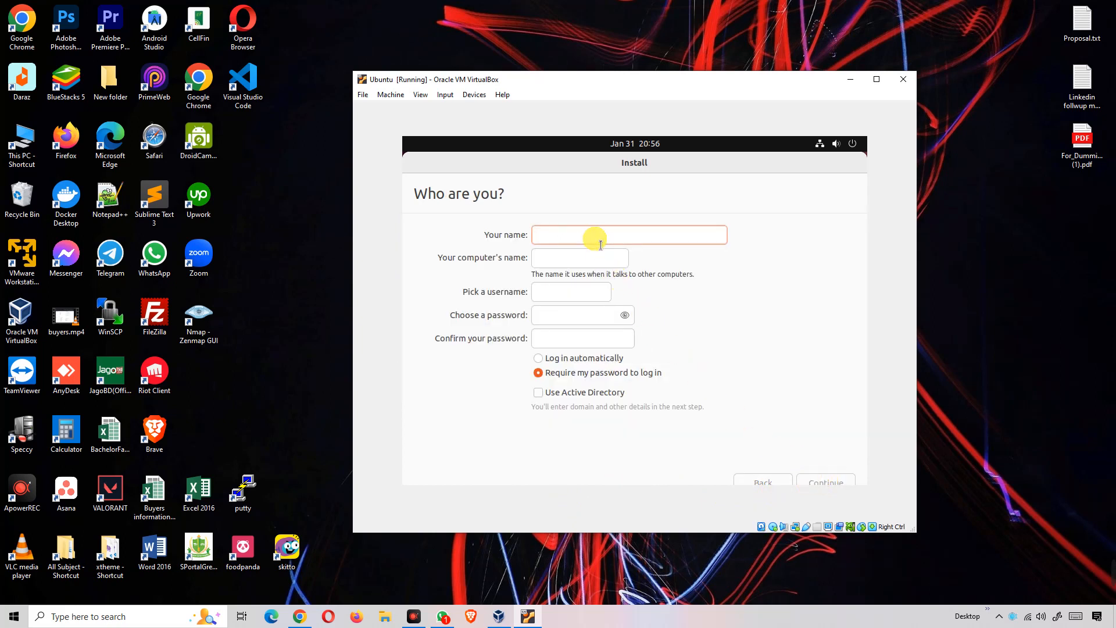
- Enter 'Ubuntu' as the name, set and confirm the account password, and submit the form
text(A)
key(BackSpace)
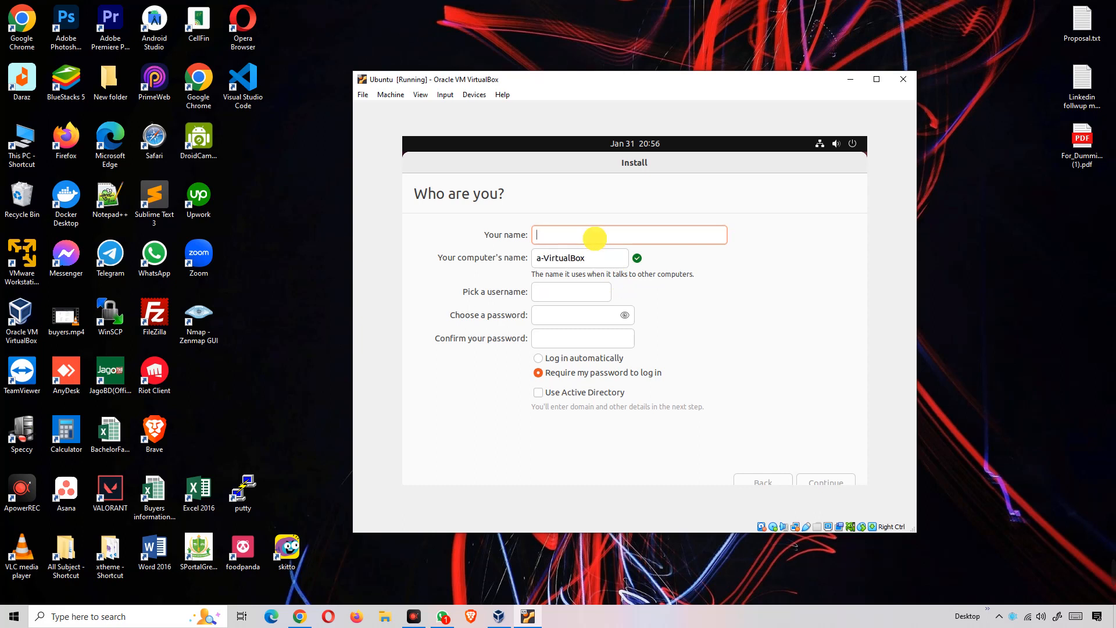
text(Ubu)
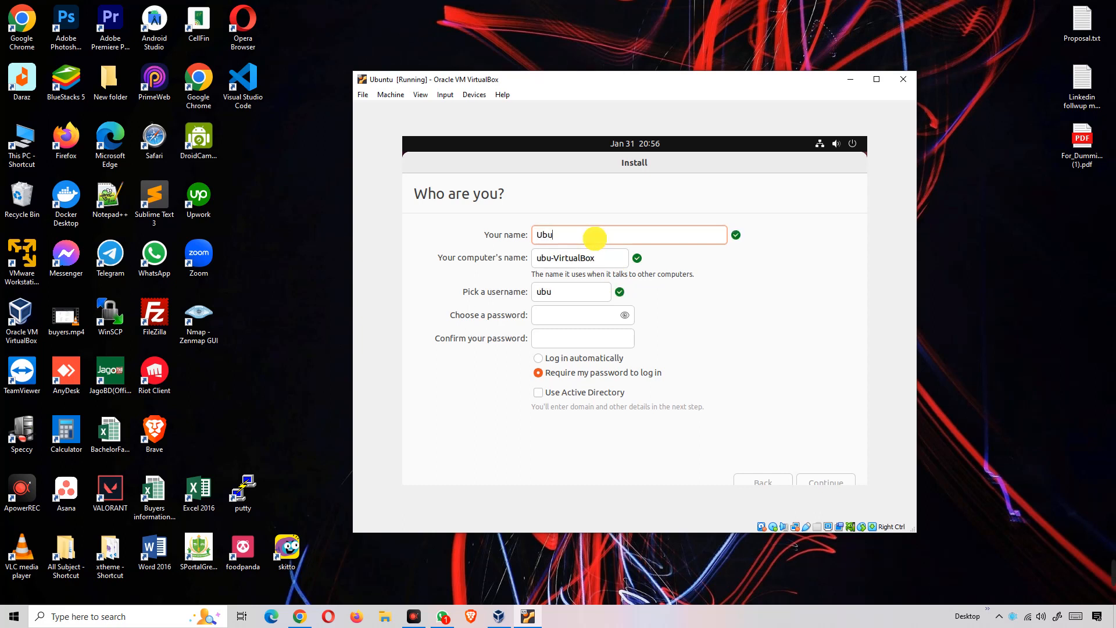
text(ntu)
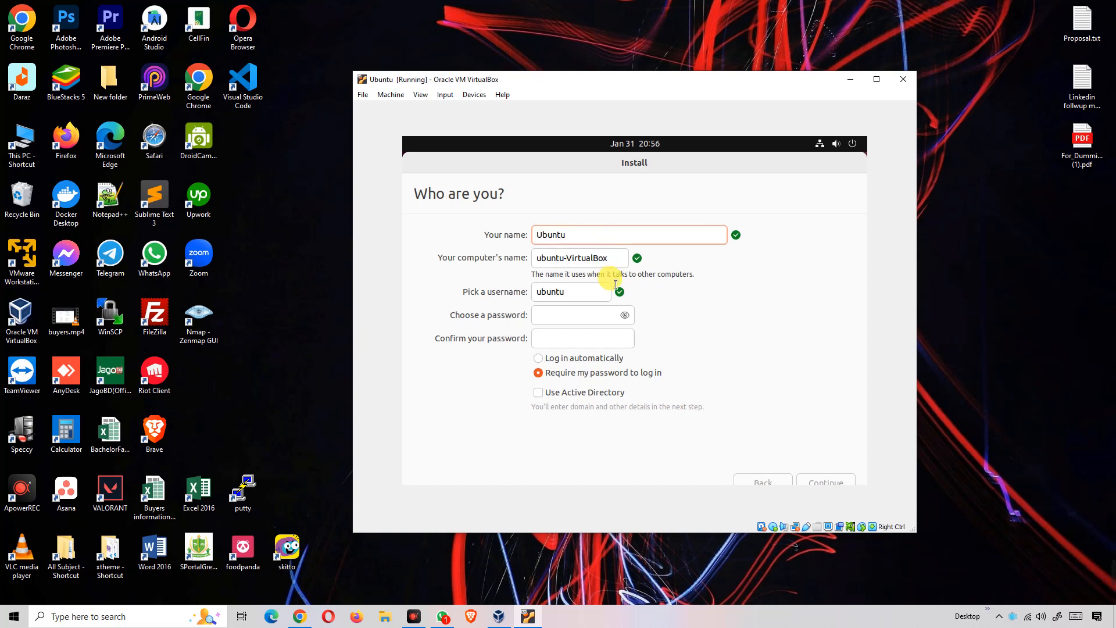
click(572, 318)
click(576, 329)
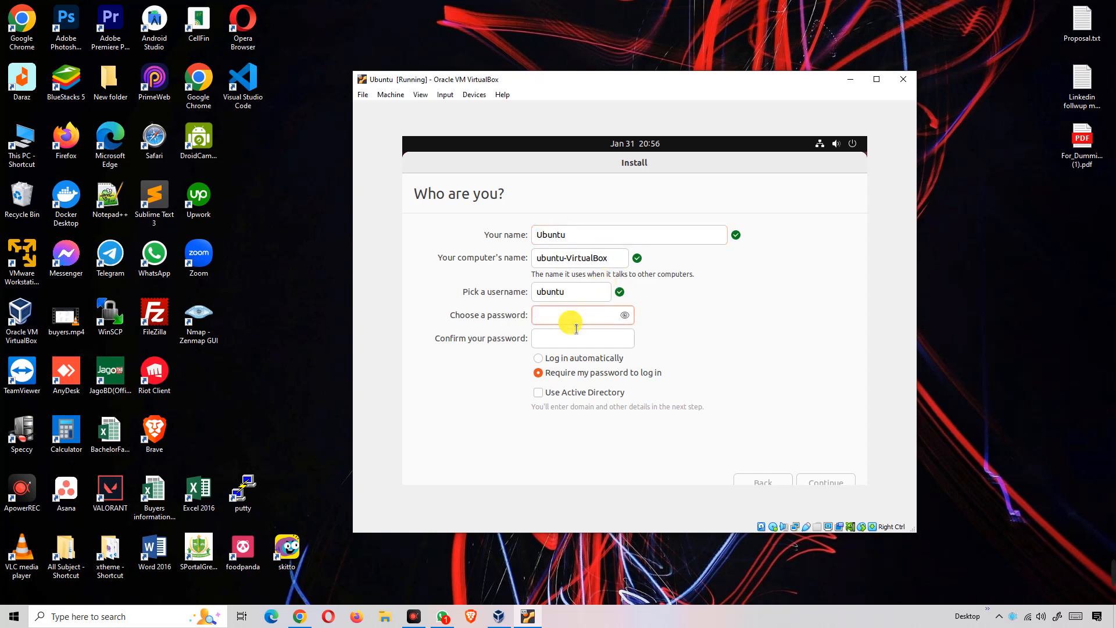
key(Tab)
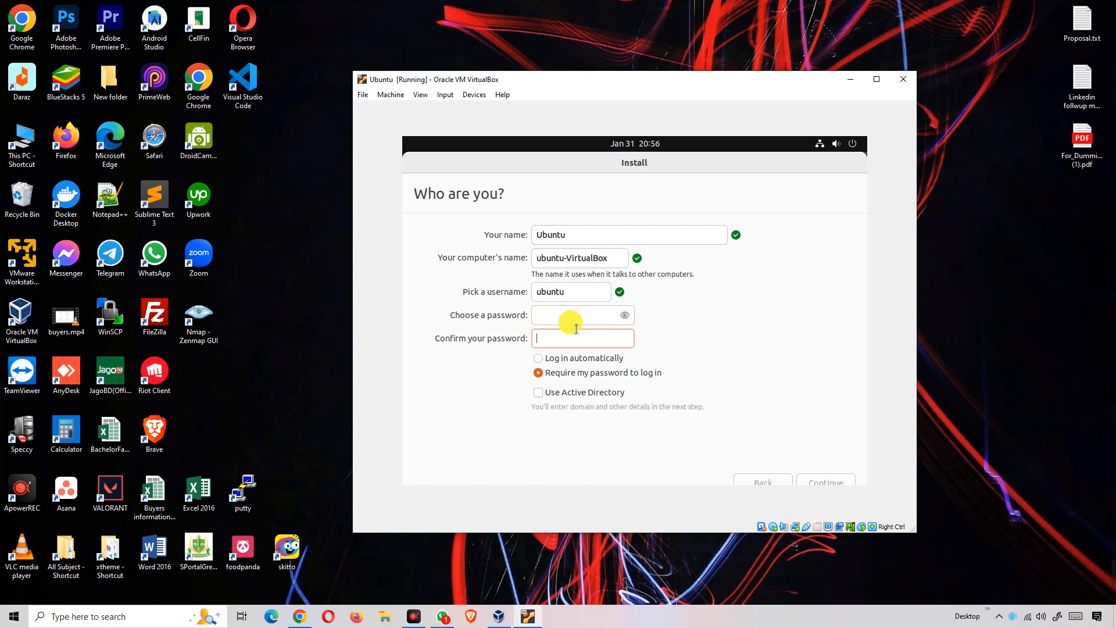
click(576, 326)
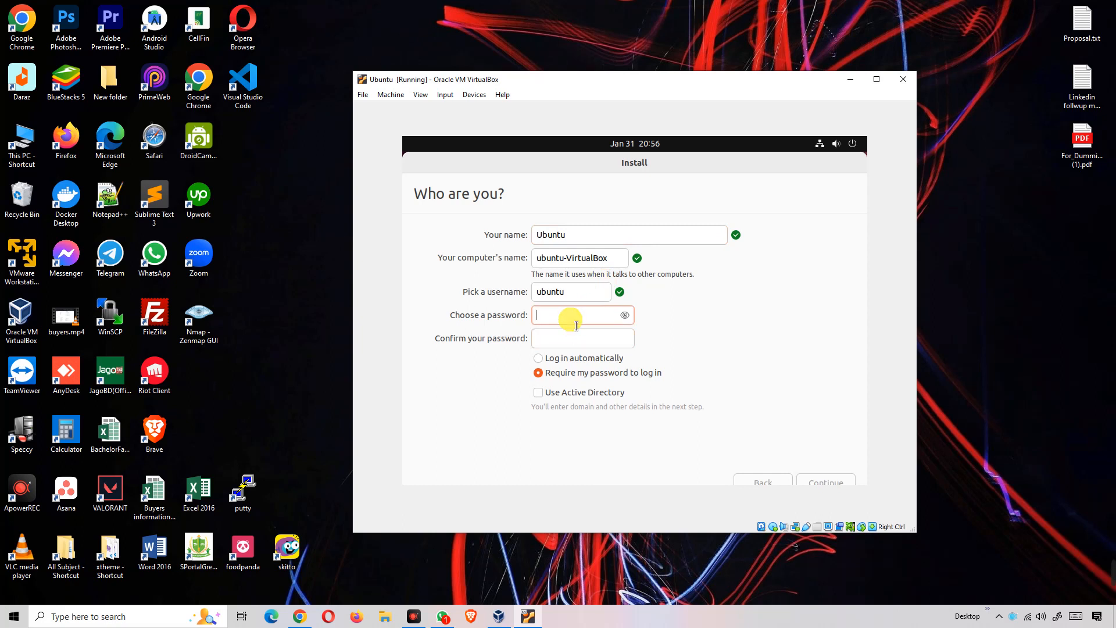
text(ubuntu)
click(578, 340)
text(u)
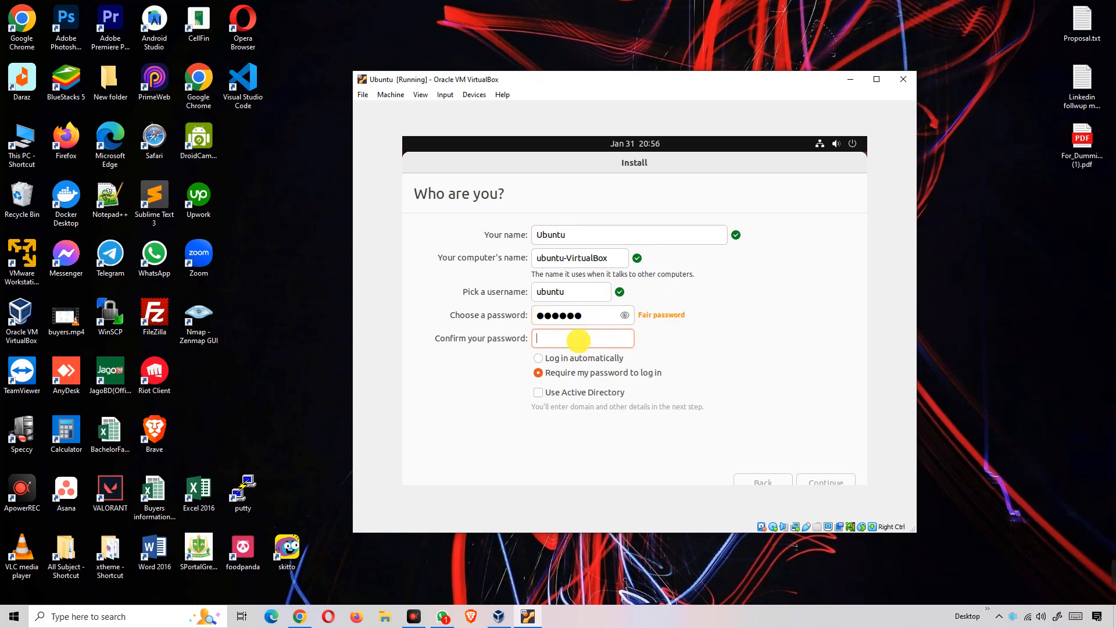
text(buntu)
click(844, 482)
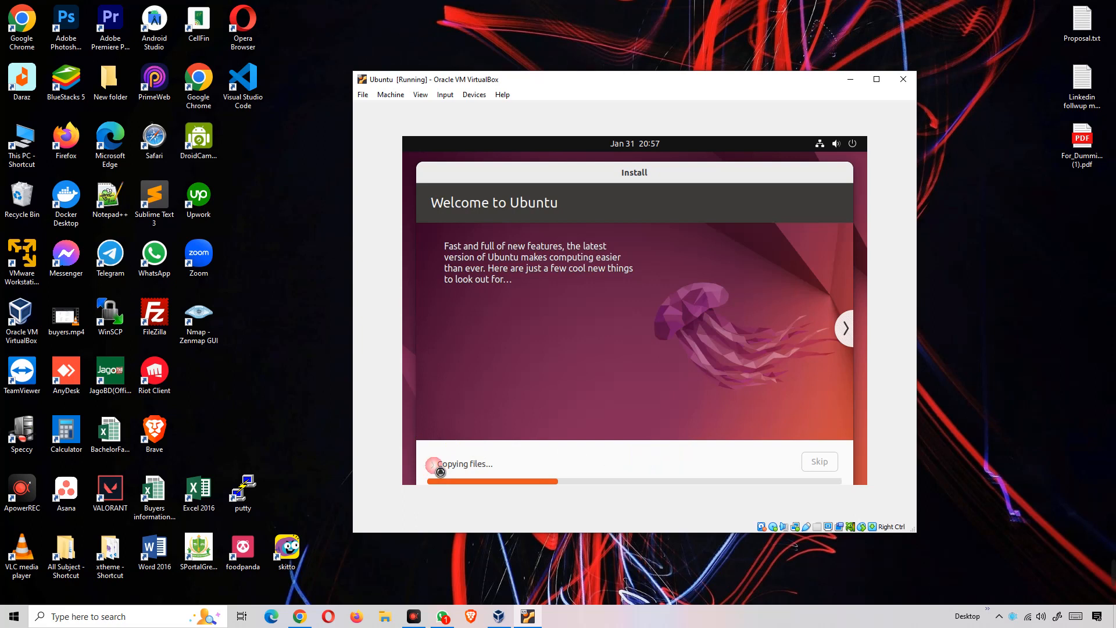
- Follow the copy progress in the detailed log and slideshow until the Ubuntu desktop appears
click(437, 464)
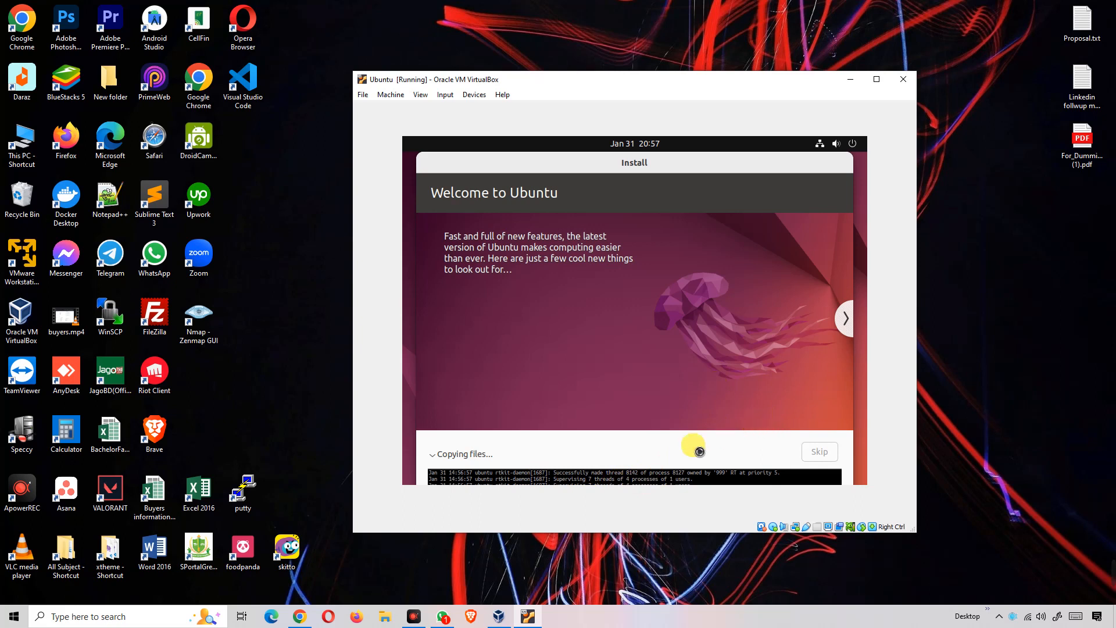
click(846, 319)
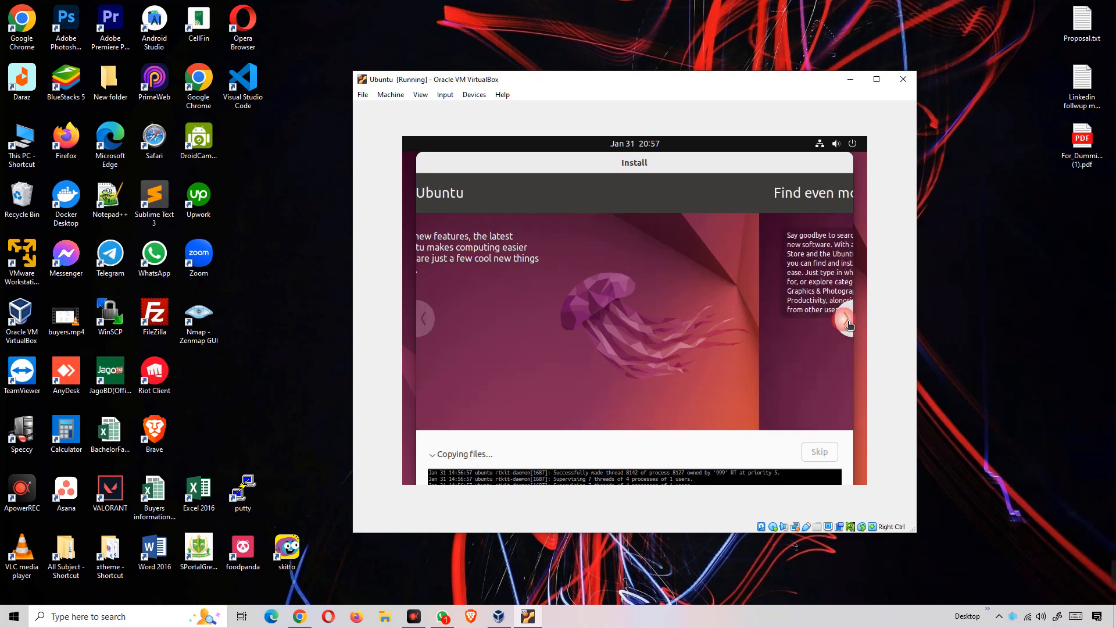
click(848, 323)
click(846, 322)
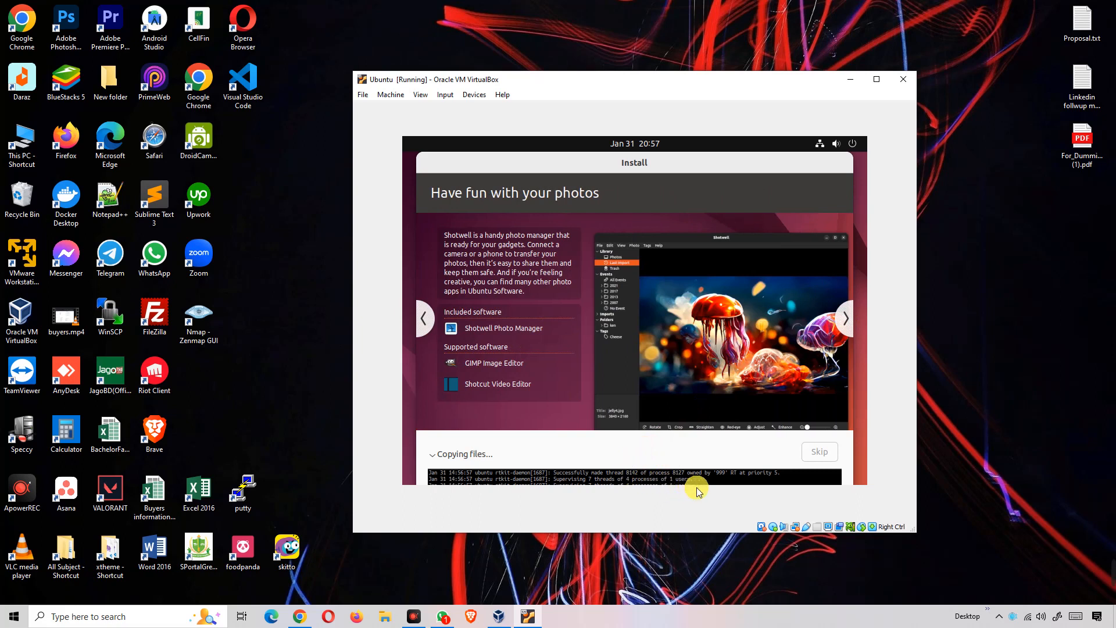
drag(688, 480, 453, 489)
click(529, 483)
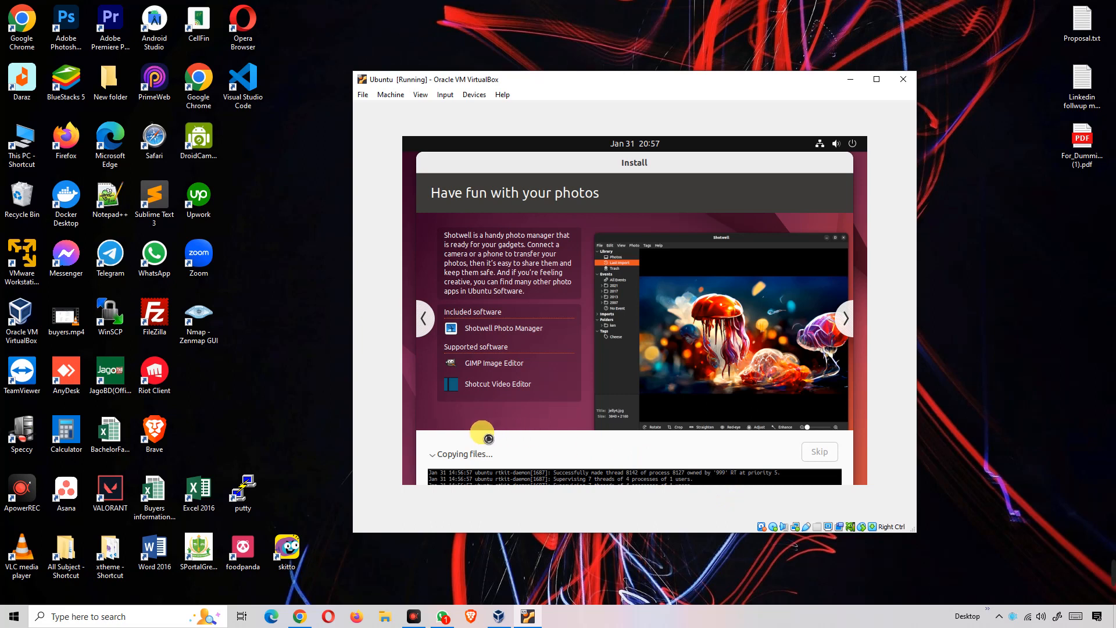
click(433, 454)
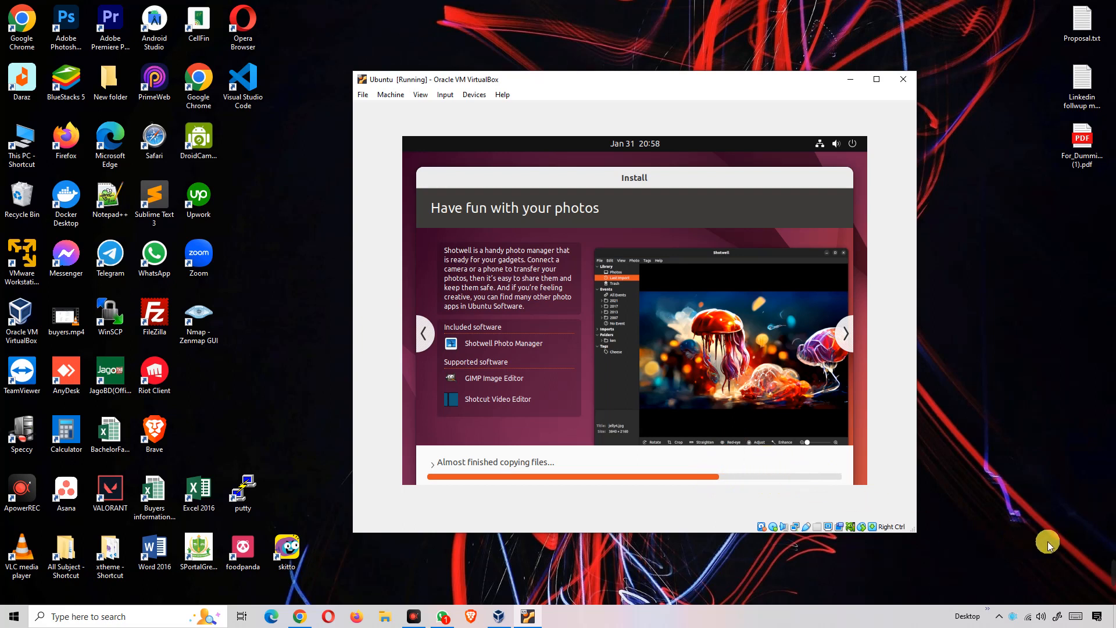
mouse_move(1106, 568)
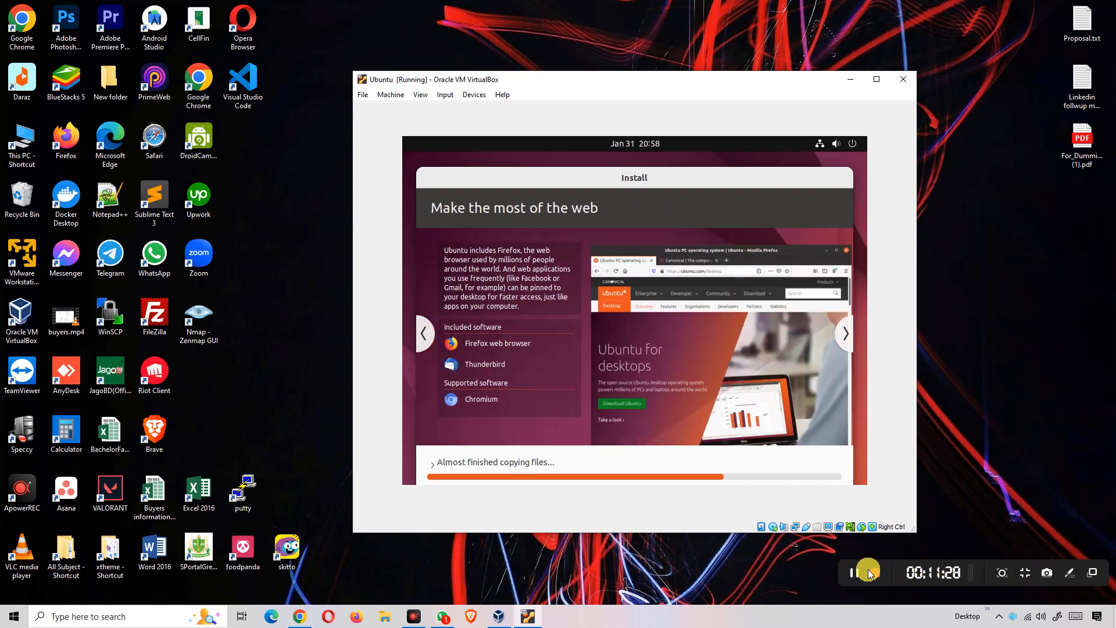
click(854, 573)
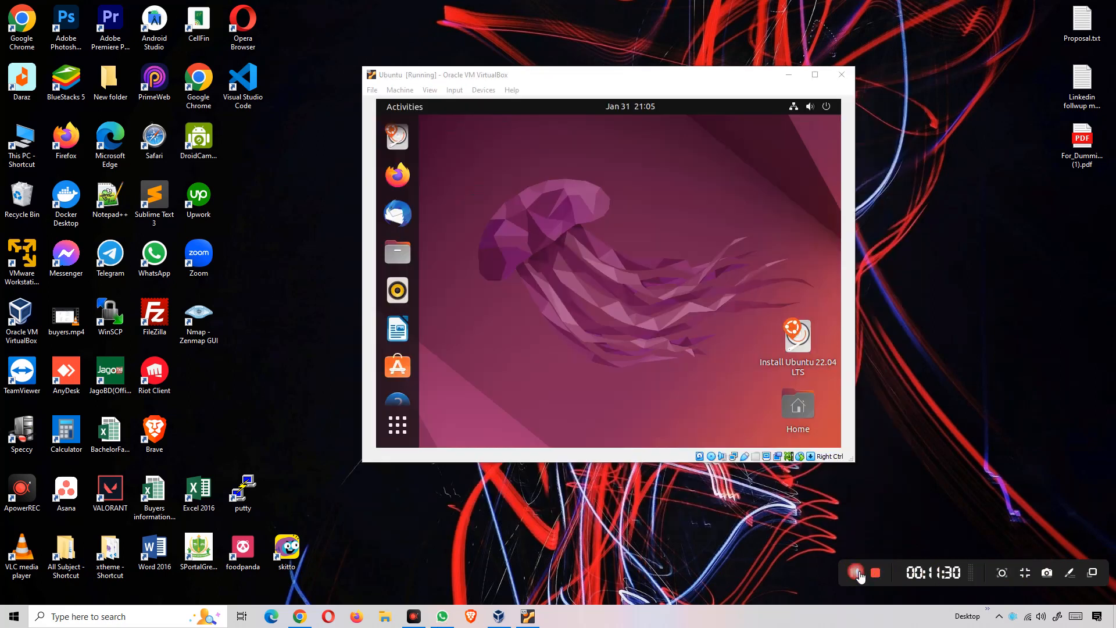
click(857, 574)
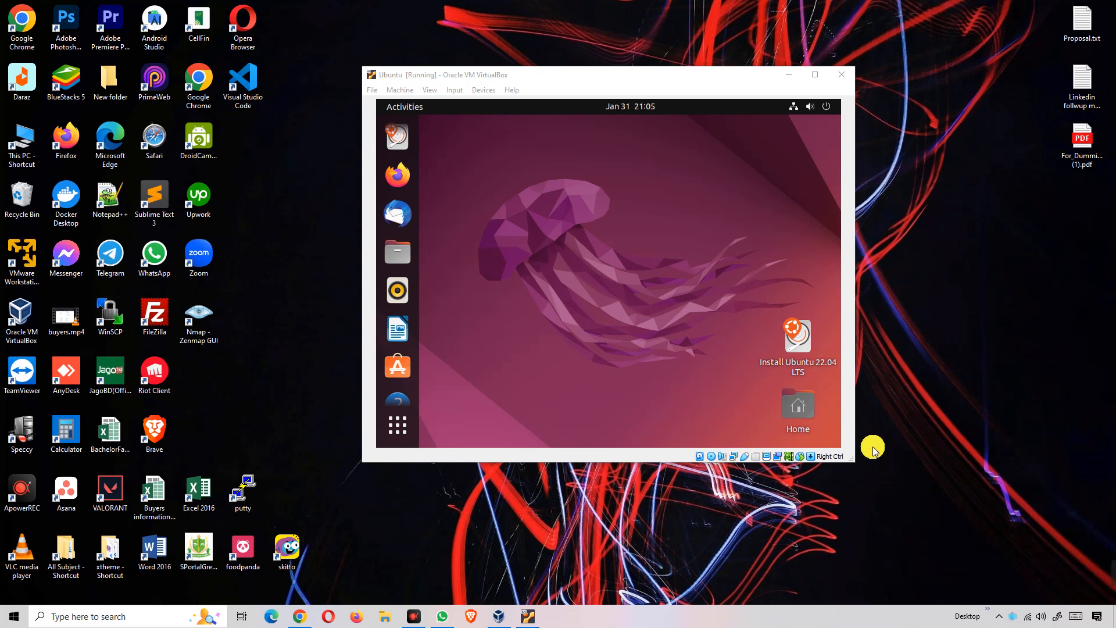
- Power off Ubuntu from the top-bar system menu and confirm Power Off
click(829, 115)
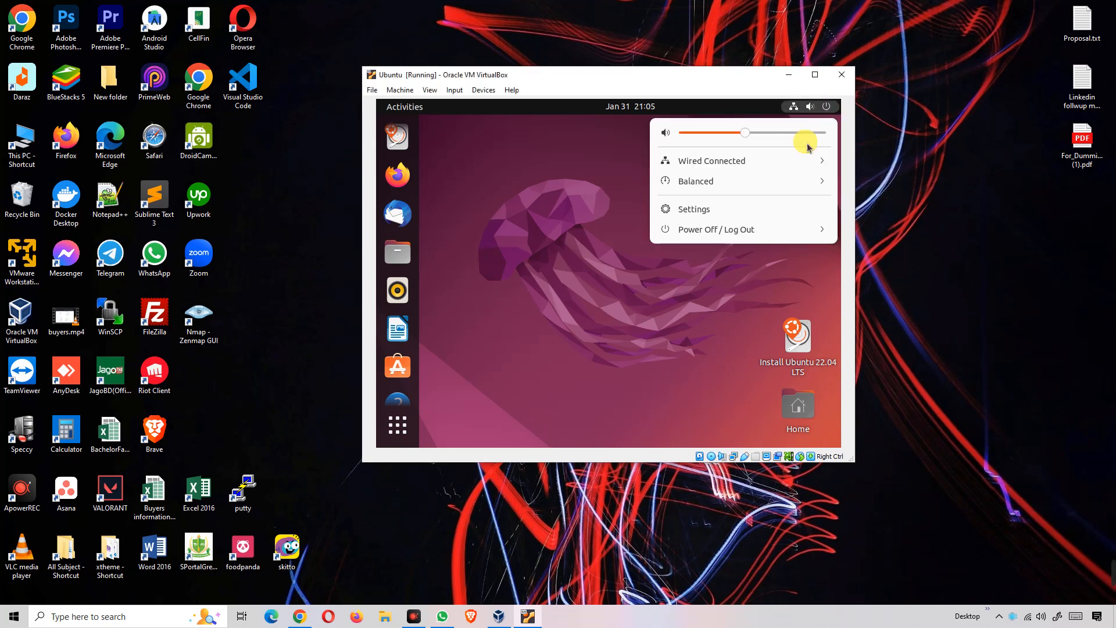
click(741, 231)
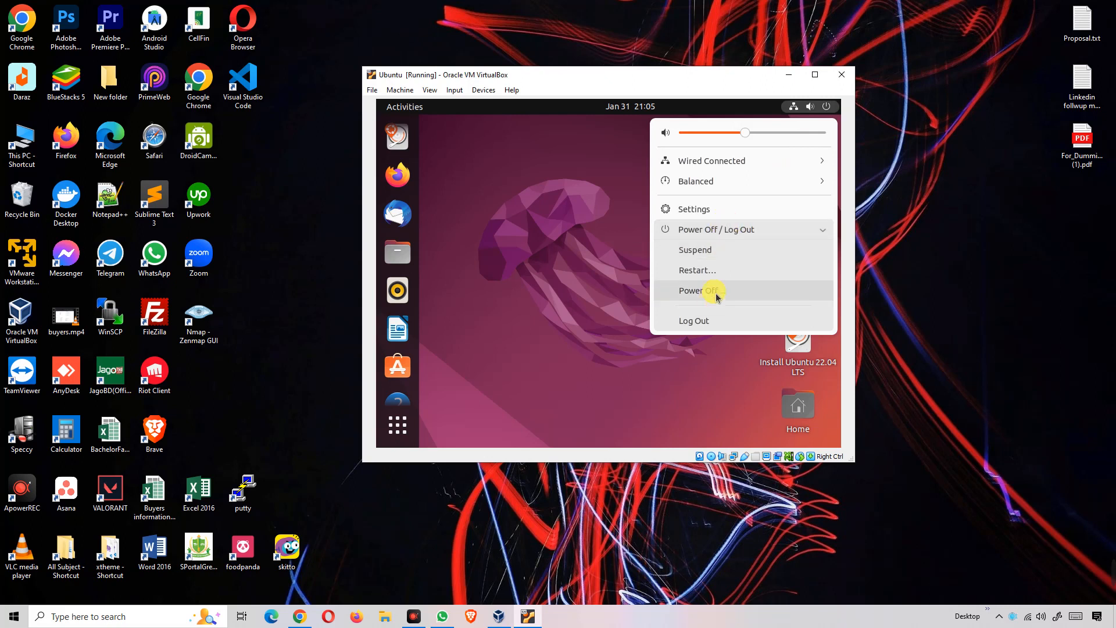
click(610, 245)
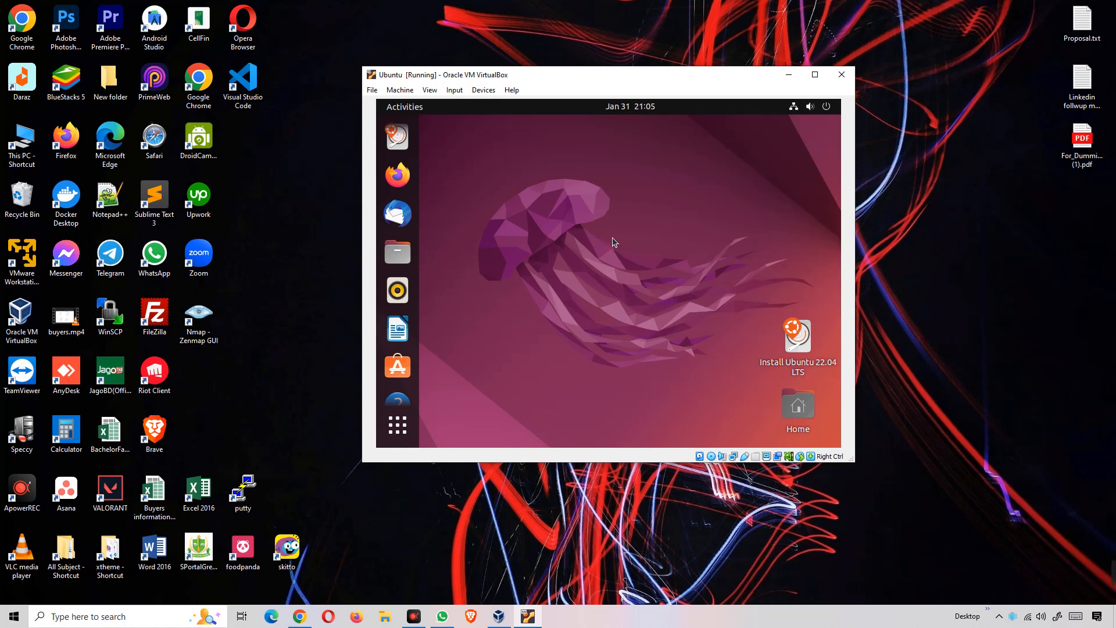
click(826, 106)
click(720, 233)
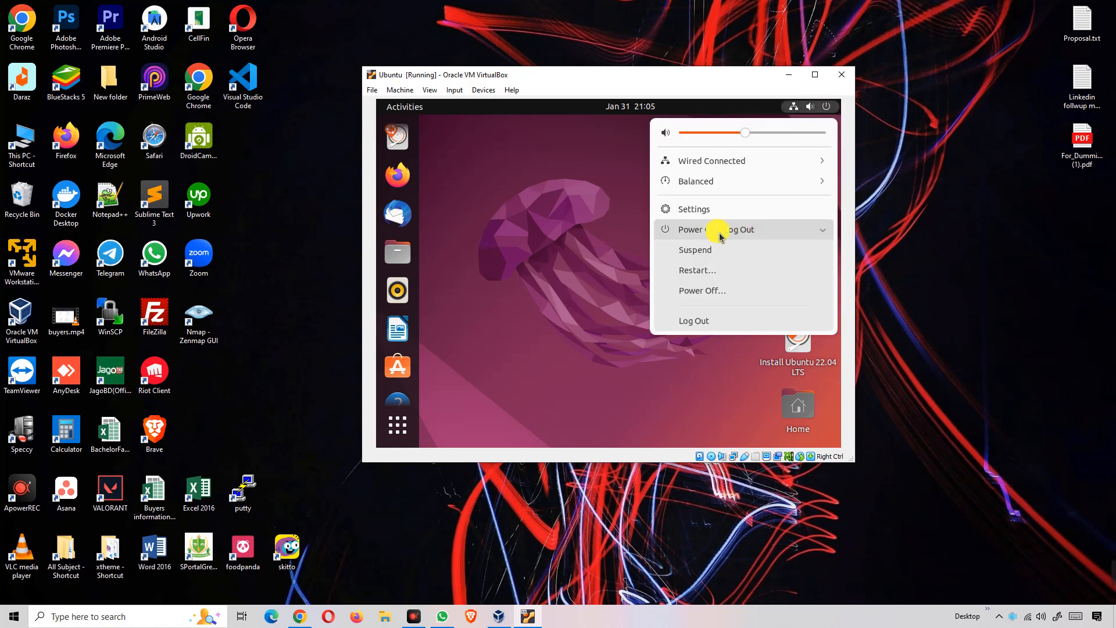
click(709, 291)
click(680, 309)
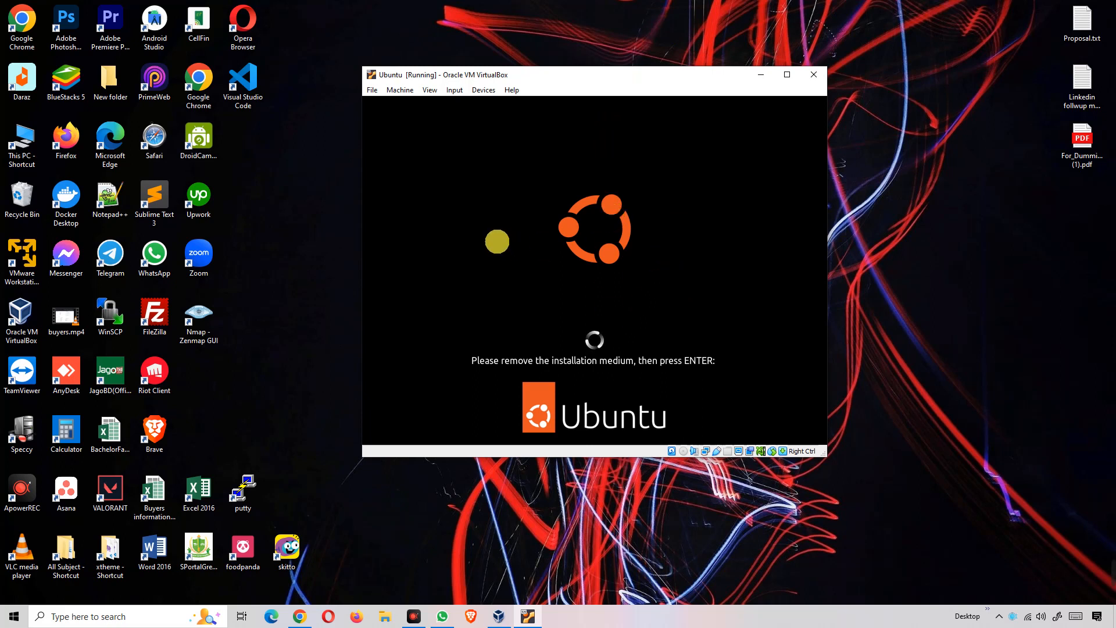
- Acknowledge the remove-installation-medium prompt so the VM finishes shutting down
key(Return)
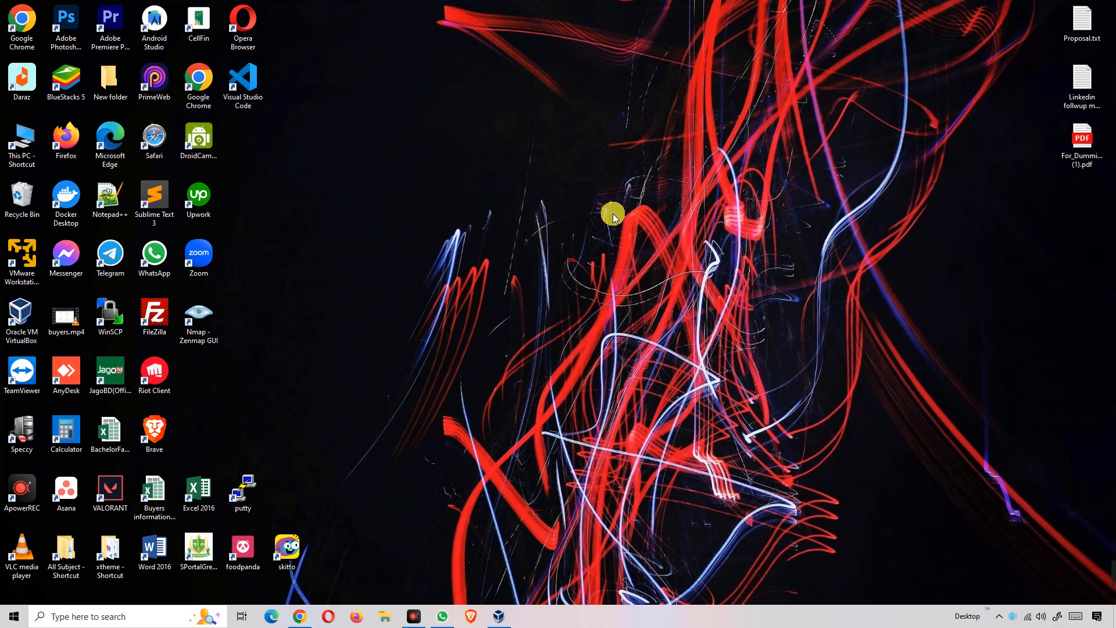
mouse_move(1103, 559)
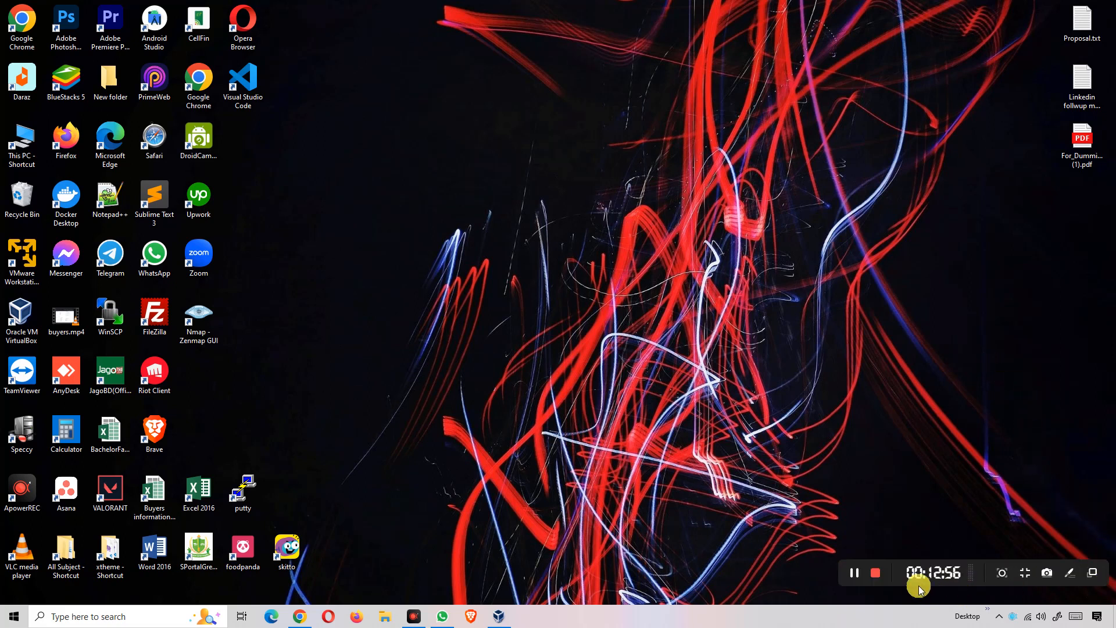